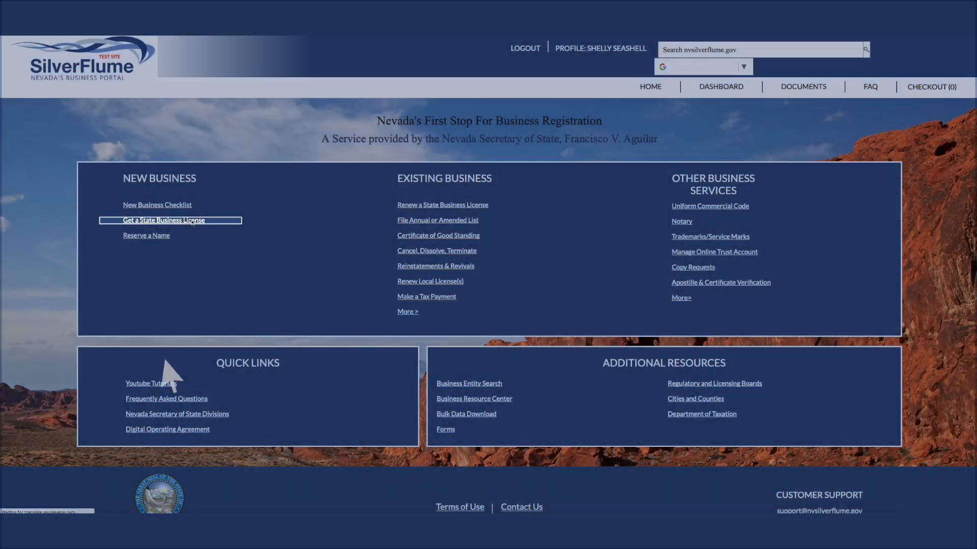
- Start a State Business License application for a Nevada business as a Domestic Limited Partnership (NRS 88) and begin its domestic registration filing
left_click(192, 224)
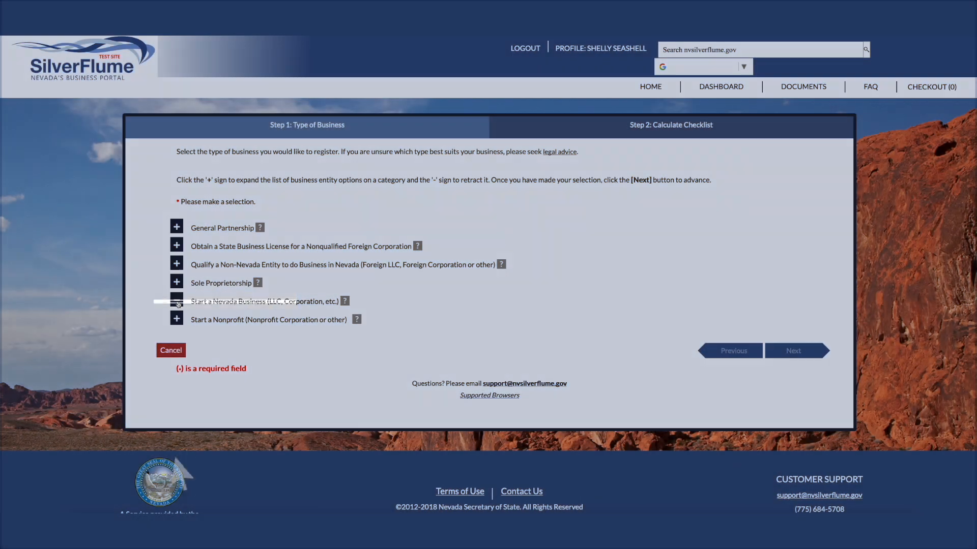
left_click(176, 301)
scroll(151, 349, "down", 3)
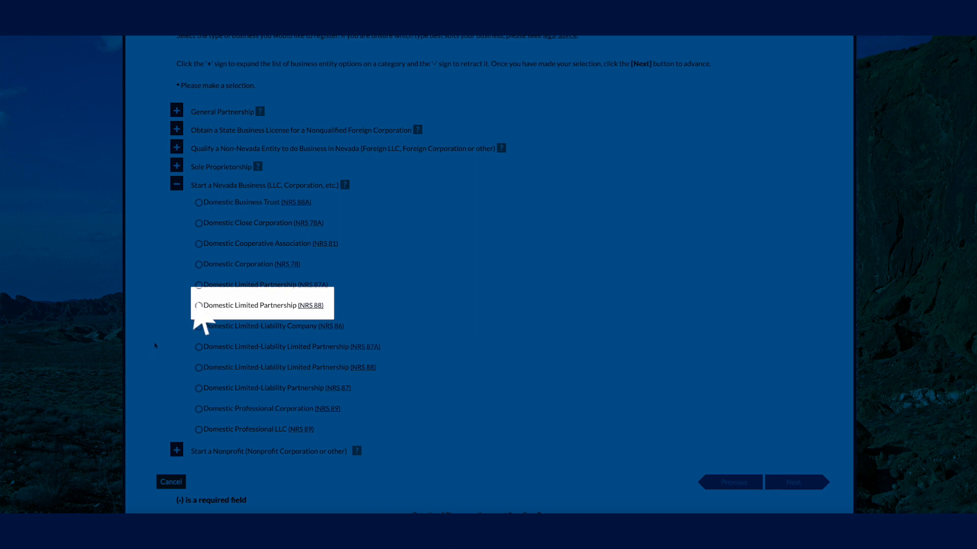
left_click(198, 305)
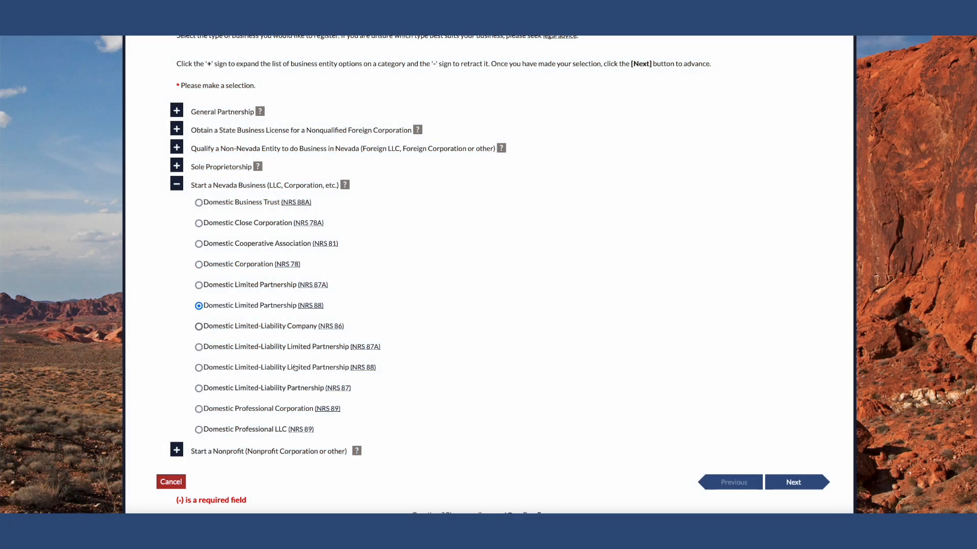
scroll(533, 449, "down", 1)
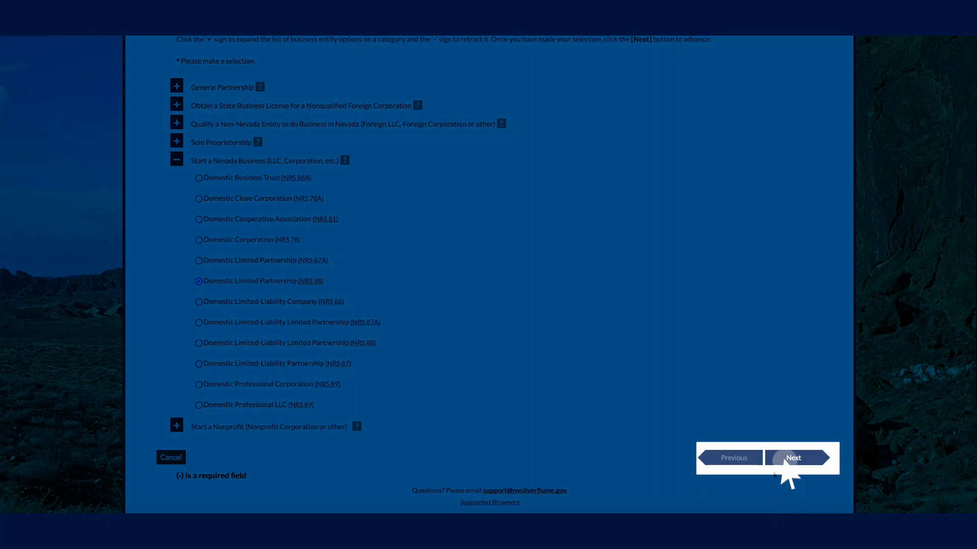
left_click(779, 462)
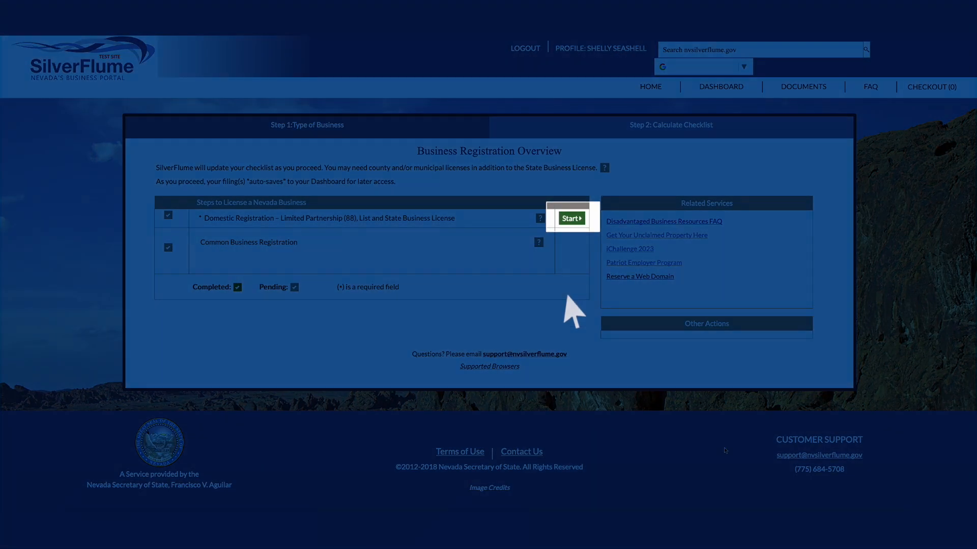
left_click(571, 219)
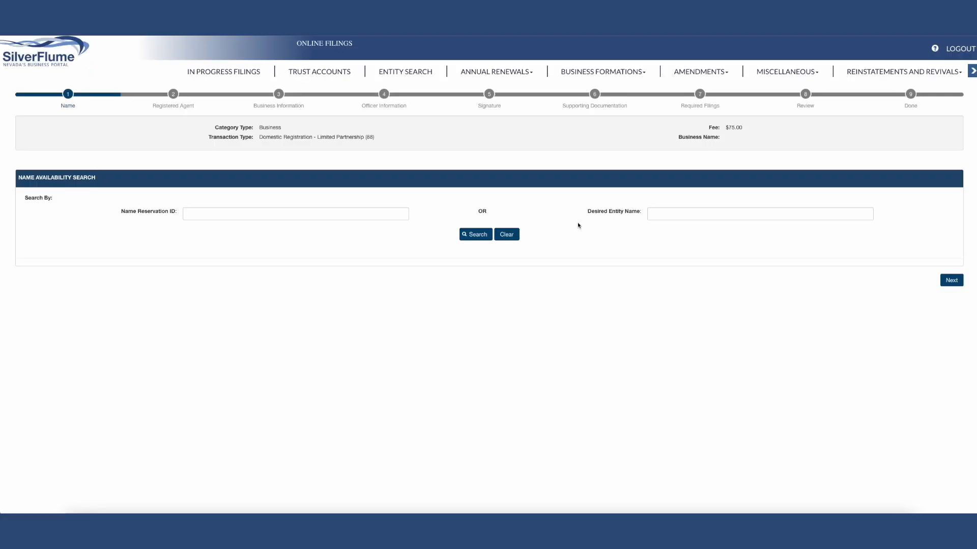
- Check the availability of the desired entity name "Sourandsweet Limited Partnership" and proceed with it to the registered agent stage
left_click(654, 217)
type("Sourandsweet Limited Partnership")
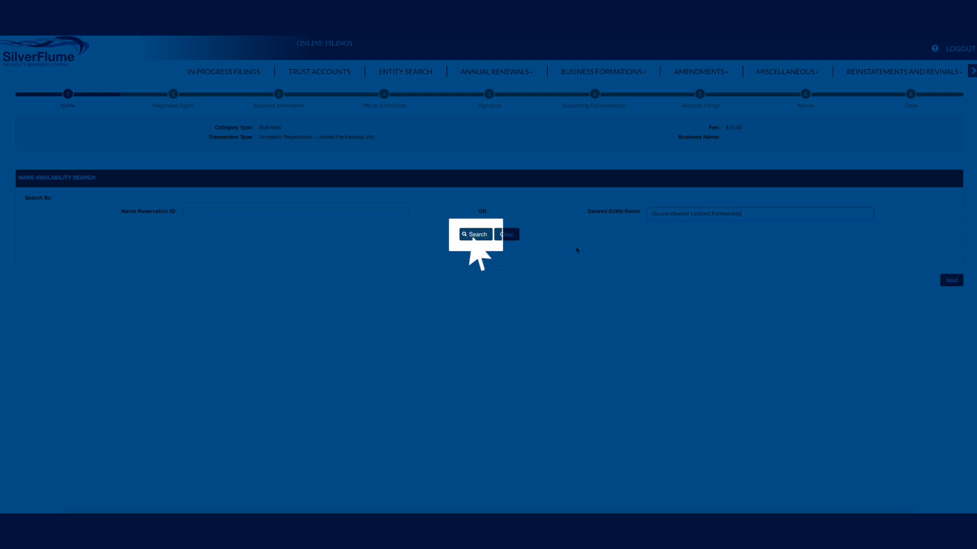
left_click(478, 237)
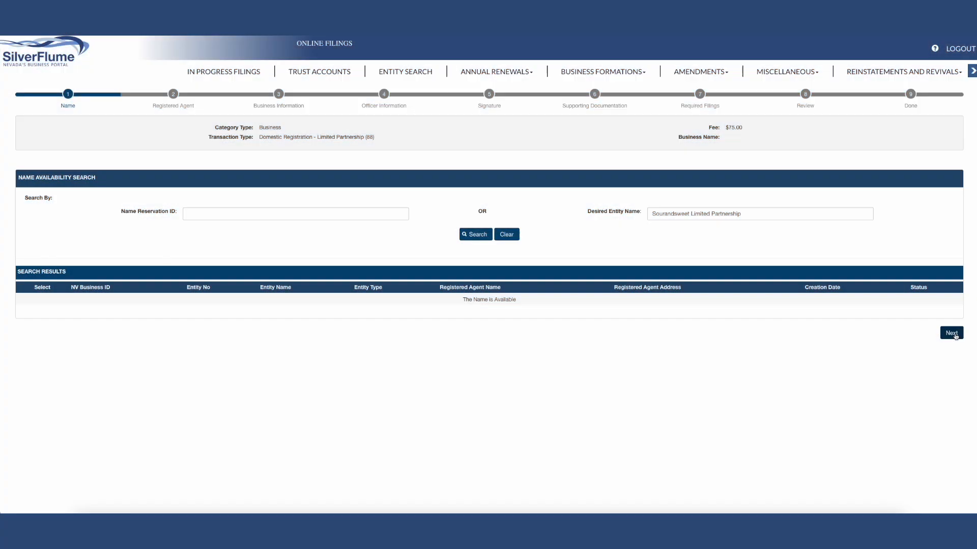
left_click(955, 336)
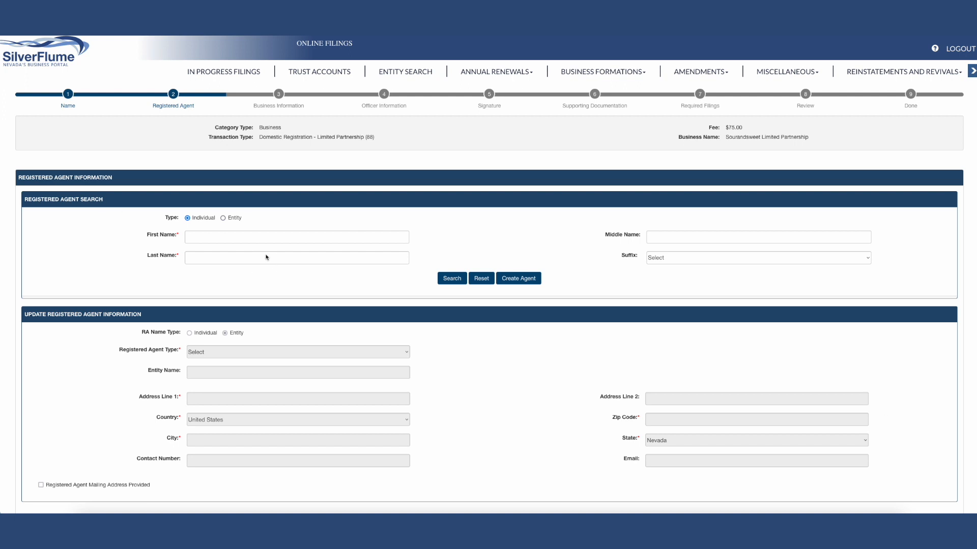
- Search for an individual registered agent by the agent's first and last name
left_click(225, 239)
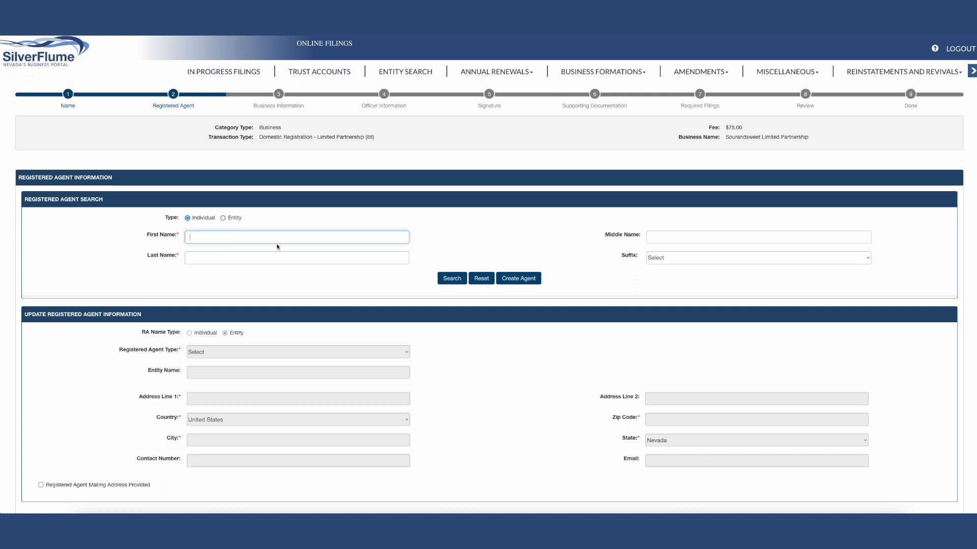
type("sour")
double_click(196, 237)
type("Sour")
type("Andsweet")
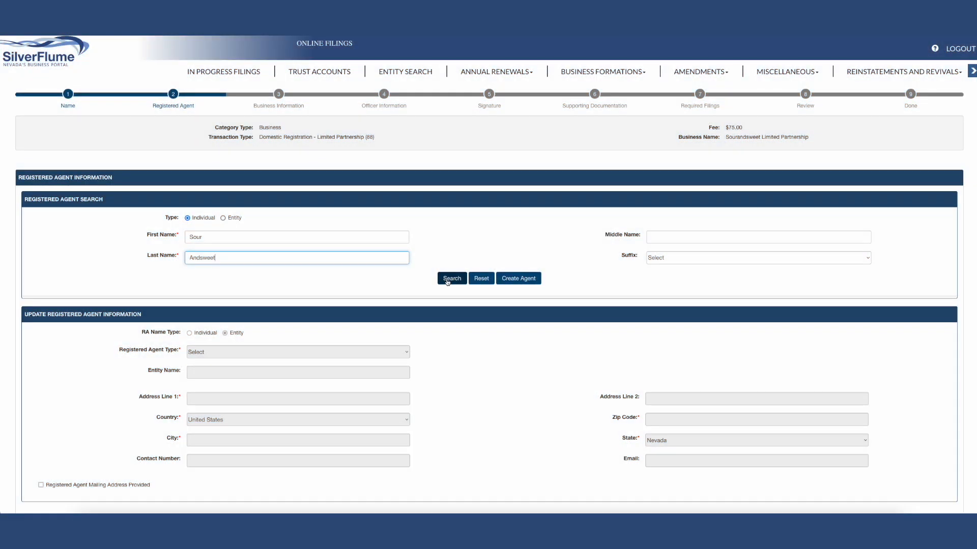
left_click(447, 280)
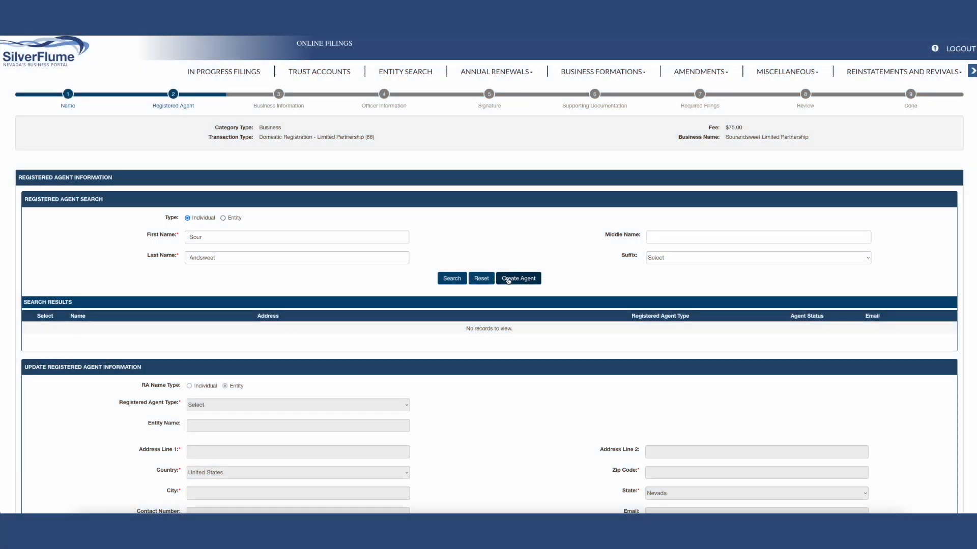
left_click(513, 278)
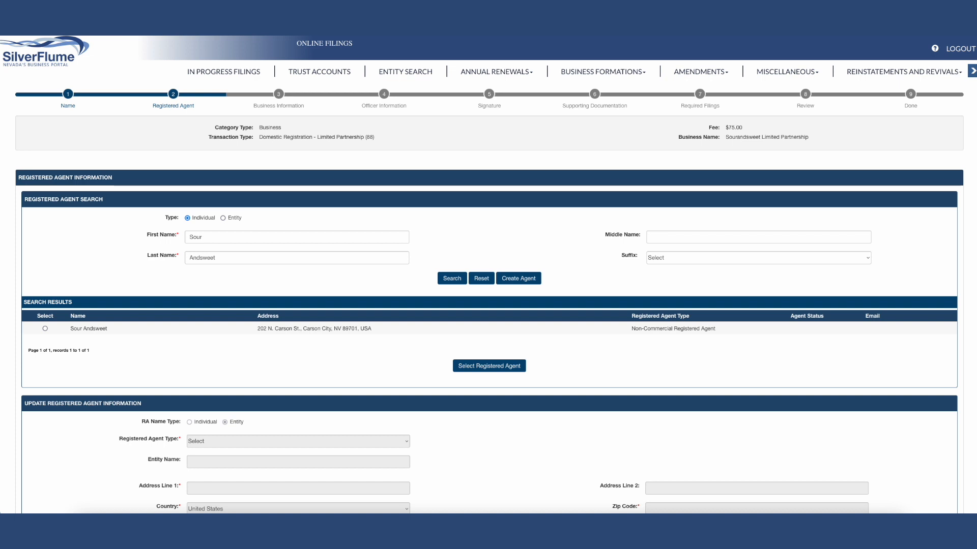
- Assign the matching Non-Commercial Registered Agent from the search results to the filing and continue to the business information
scroll(46, 332, "down", 1)
left_click(46, 327)
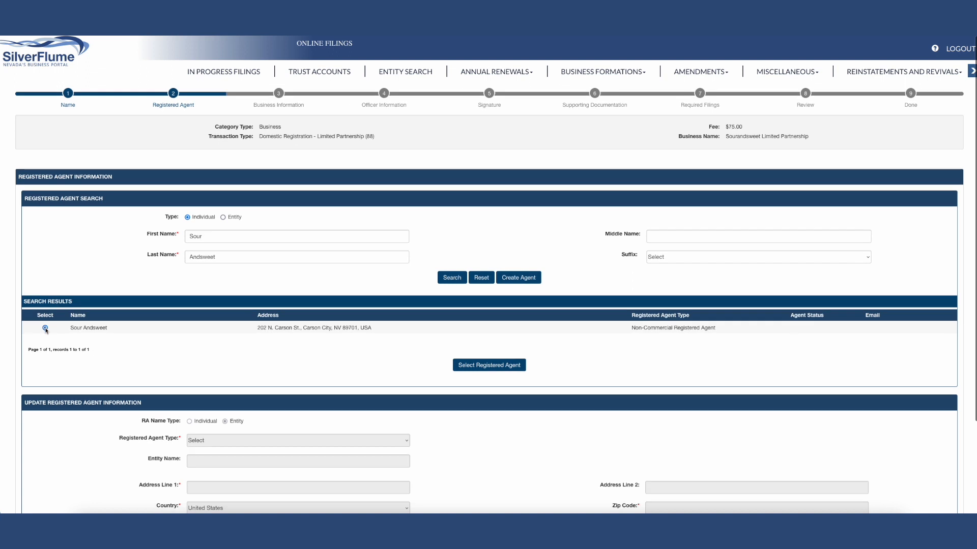
left_click(485, 367)
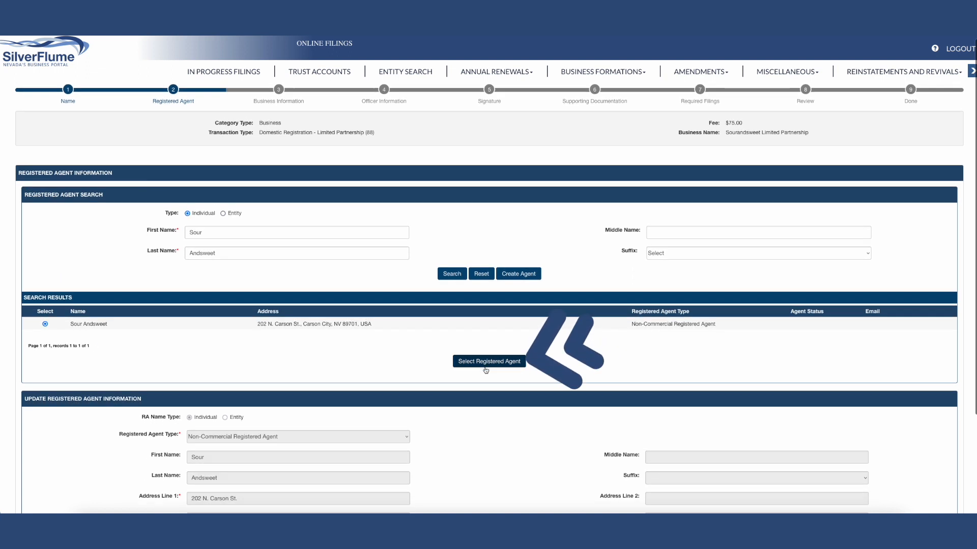
scroll(499, 410, "down", 3)
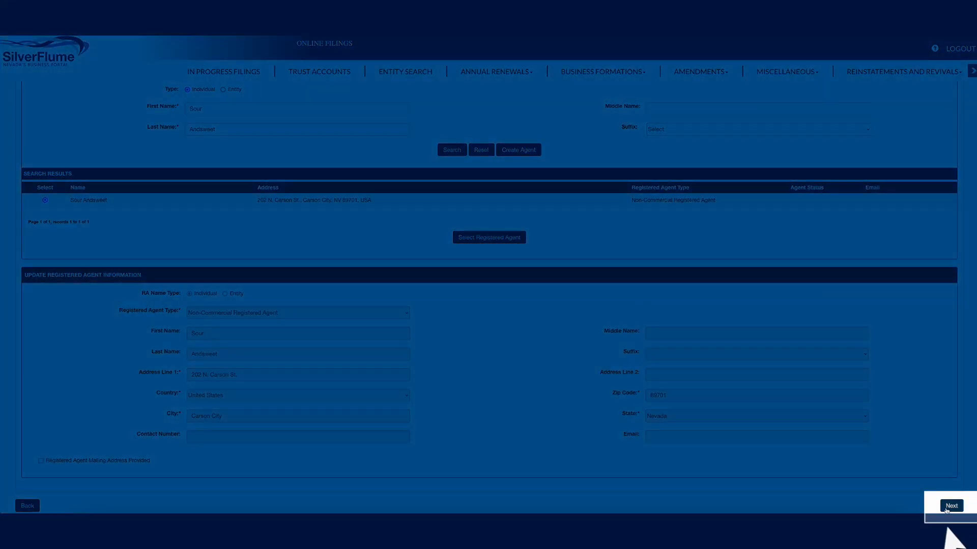
left_click(951, 507)
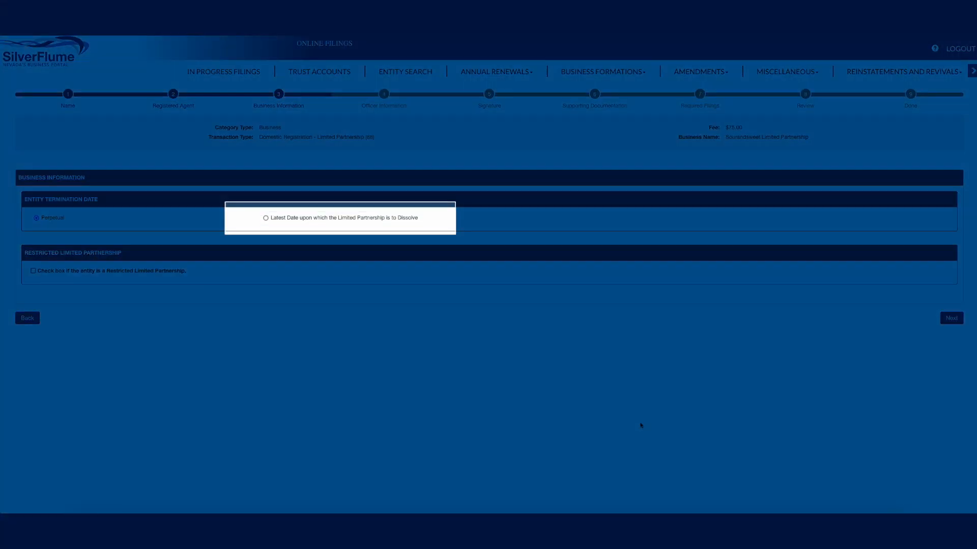
- Set the latest date on which the limited partnership is to dissolve to 06/14/2023 and continue to the officer information
left_click(266, 218)
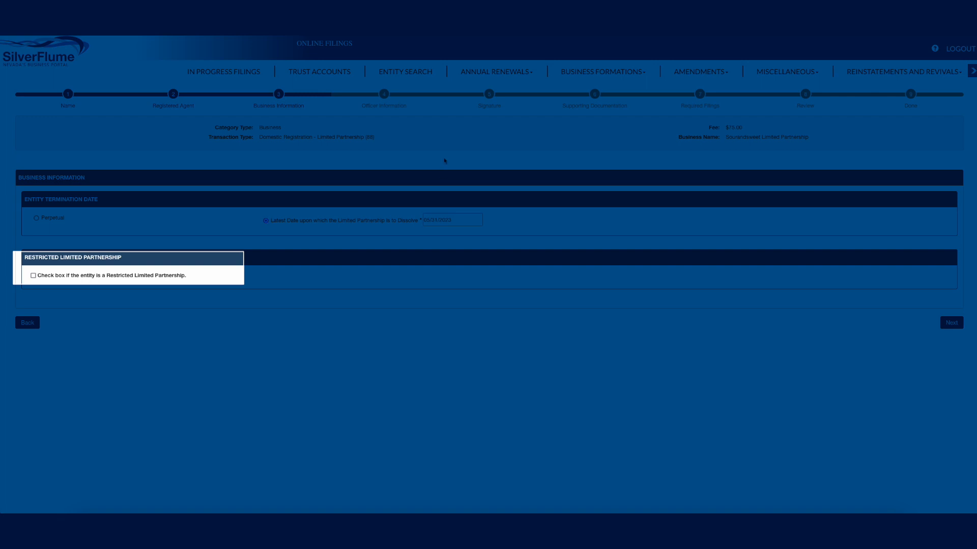
left_click(427, 220)
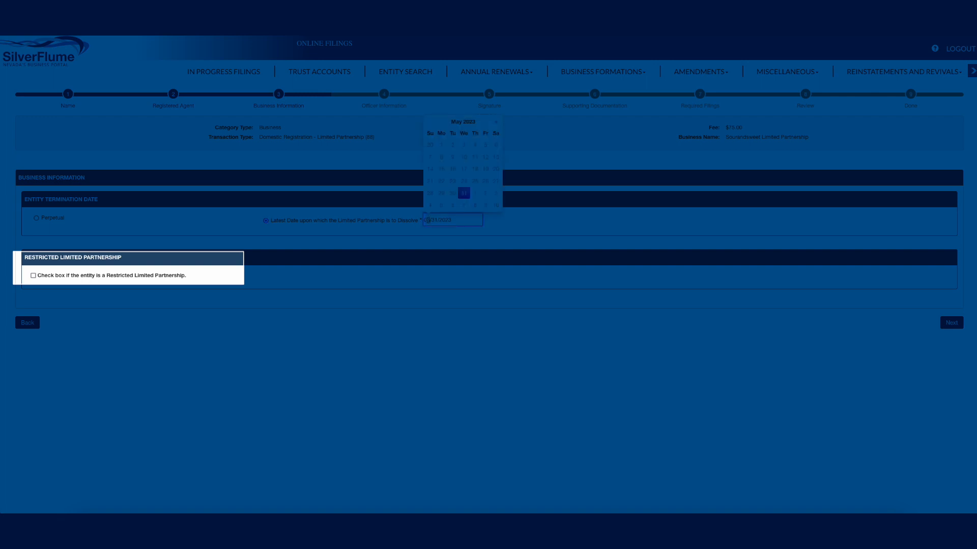
left_click(496, 122)
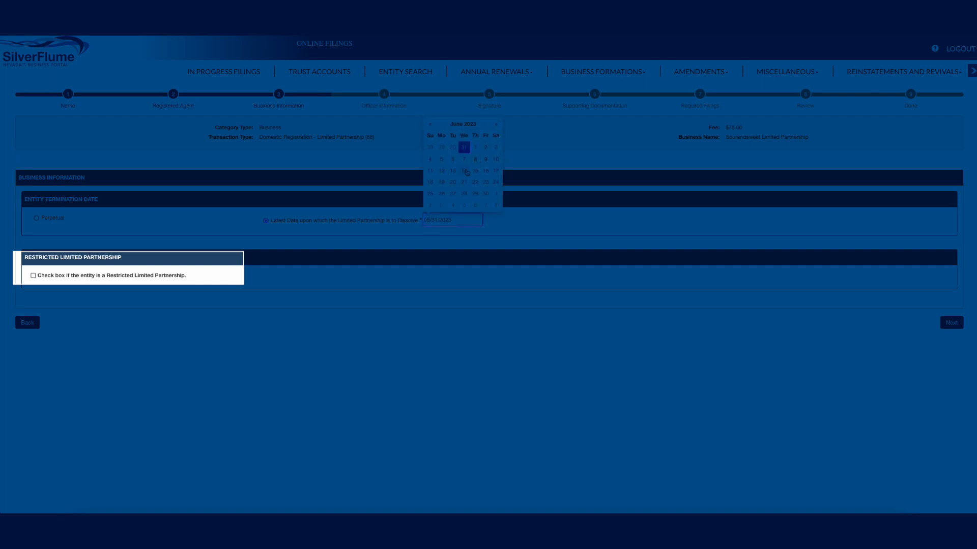
left_click(465, 171)
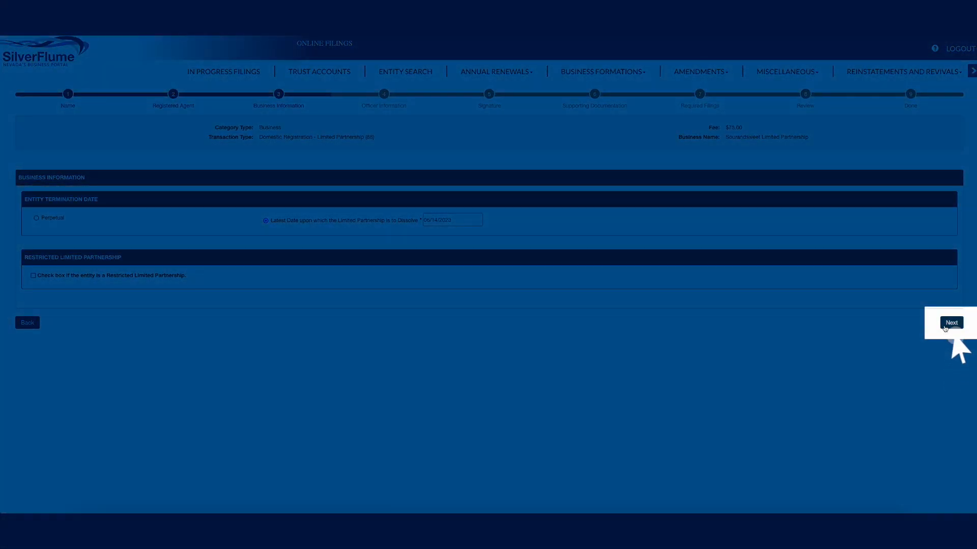
left_click(945, 328)
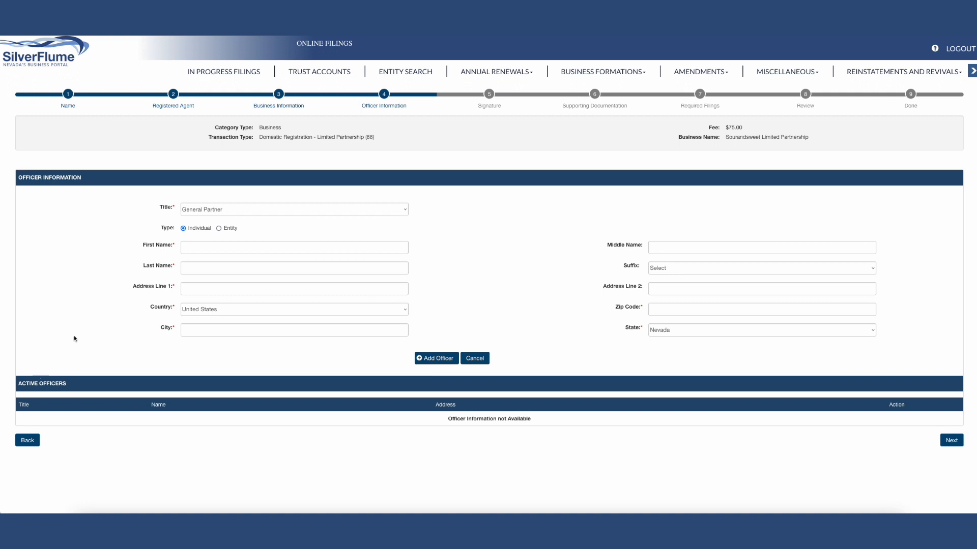
- Add an individual General Partner as an officer, entering the partner's full name, street address, zip code and city
key("Tab")
type("Sour")
key("Tab")
type("Andsweet")
key("Tab")
type("202 N. Carson St.")
left_click(682, 313)
type("89701")
left_click_drag(330, 346, 342, 347)
left_click(393, 450)
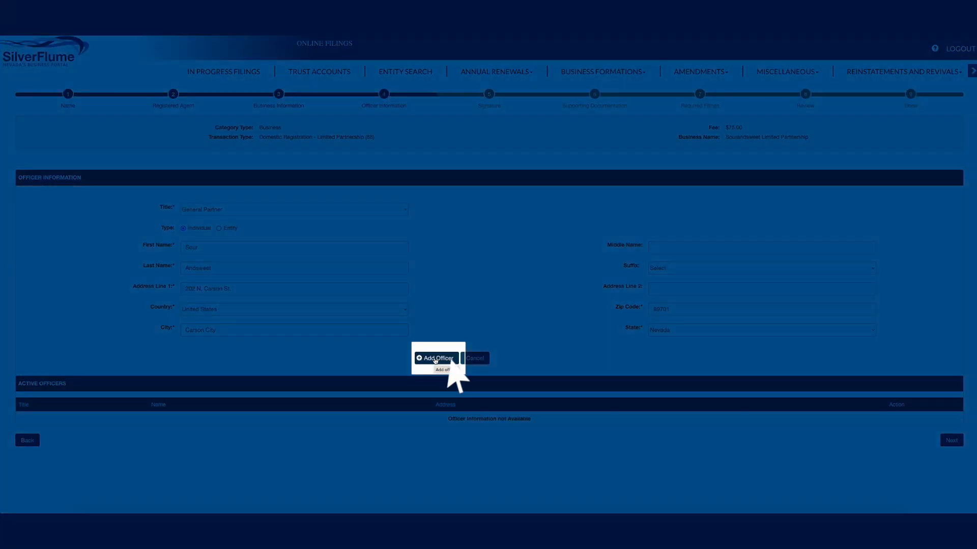
left_click(436, 358)
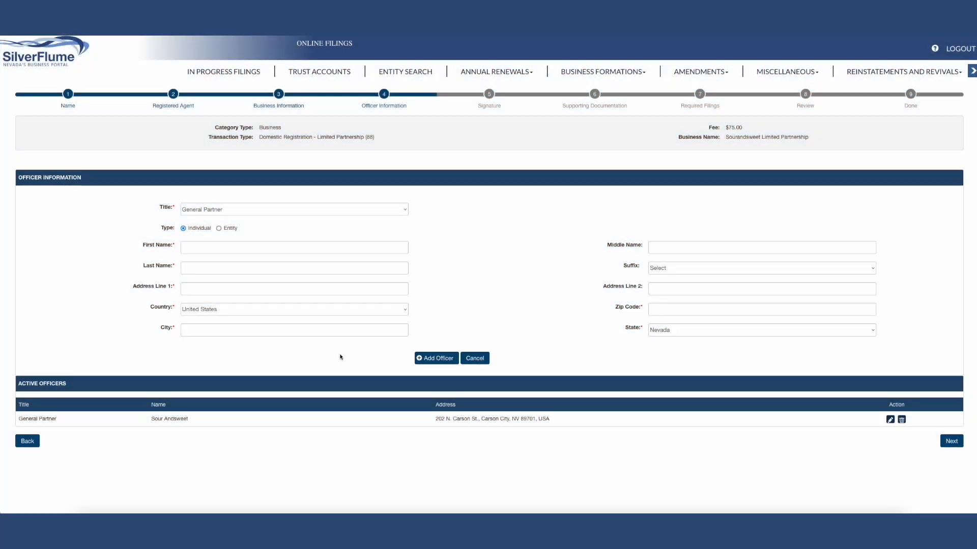
- Add a second individual General Partner with that partner's name and postal address, and continue to the signature stage
left_click(197, 248)
type("Sweet")
left_click(197, 267)
type("Andsour")
left_click(195, 289)
type("2")
left_click(195, 289)
type("02 N. Carson St.")
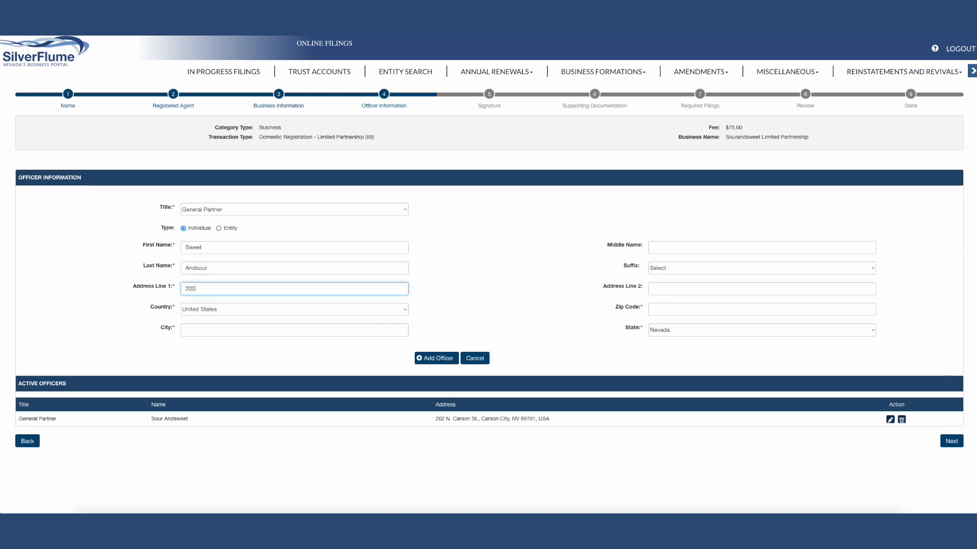
left_click(656, 309)
type("701")
left_click(437, 358)
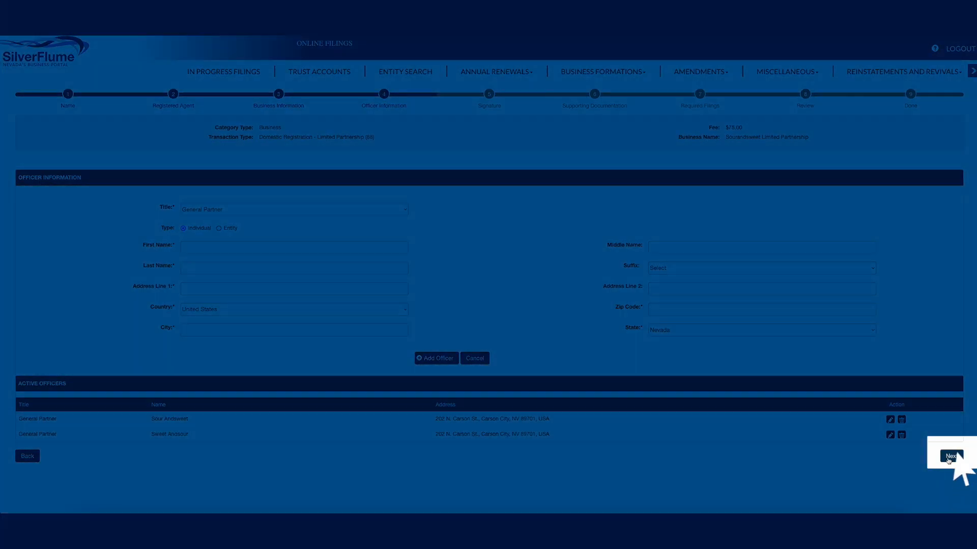
left_click(952, 456)
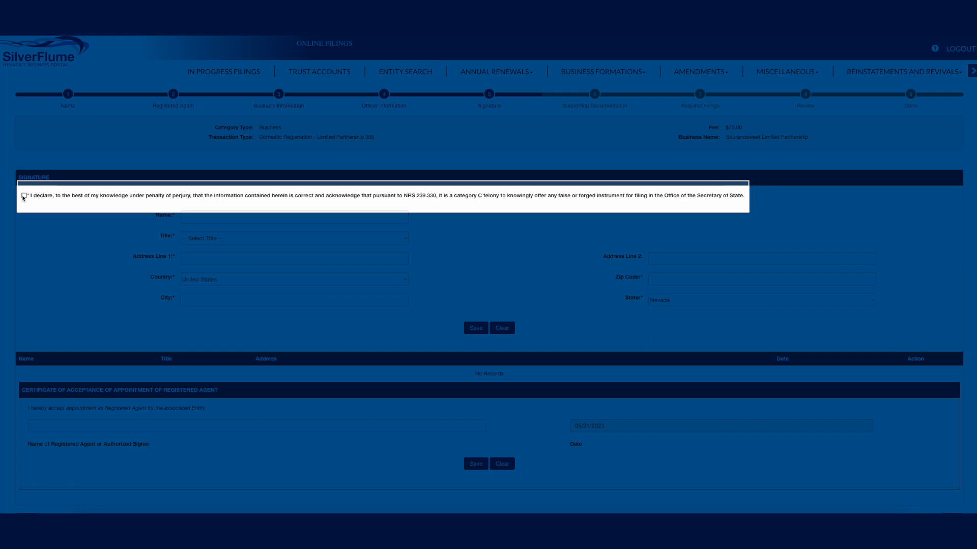
- Accept the perjury declaration and save the registered agent acceptance certificate with the authorized signer's name, affirming the authority to sign
left_click(24, 196)
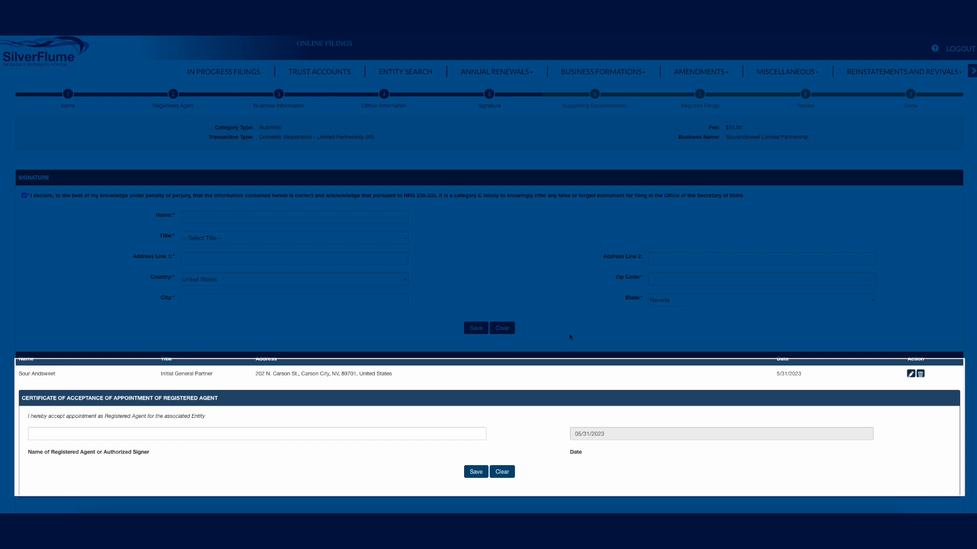
left_click(253, 433)
type("Sweet")
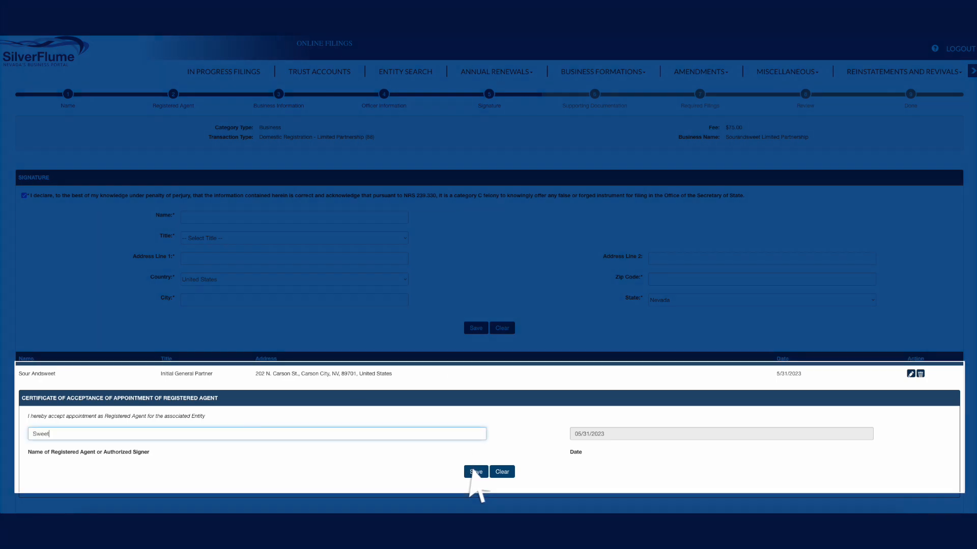
type(" Andsour")
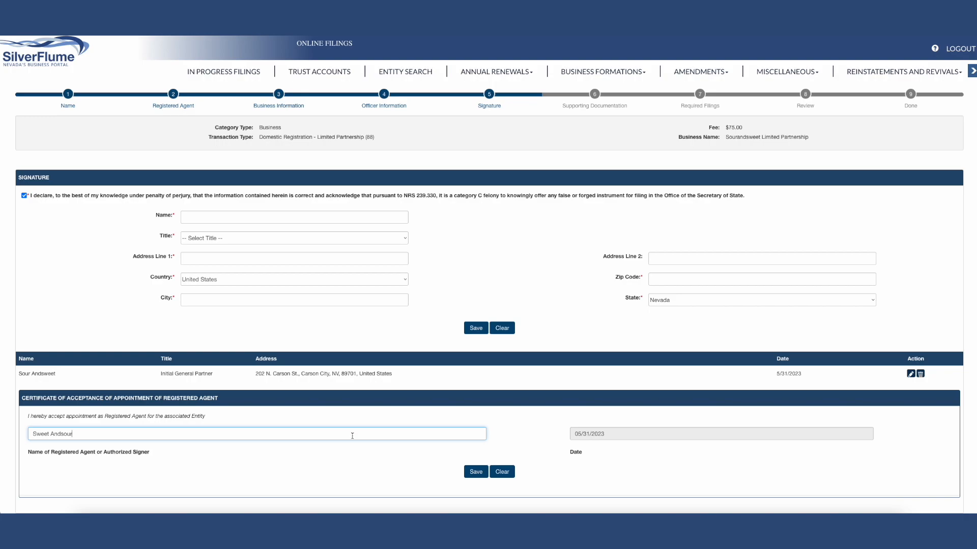
left_click(473, 473)
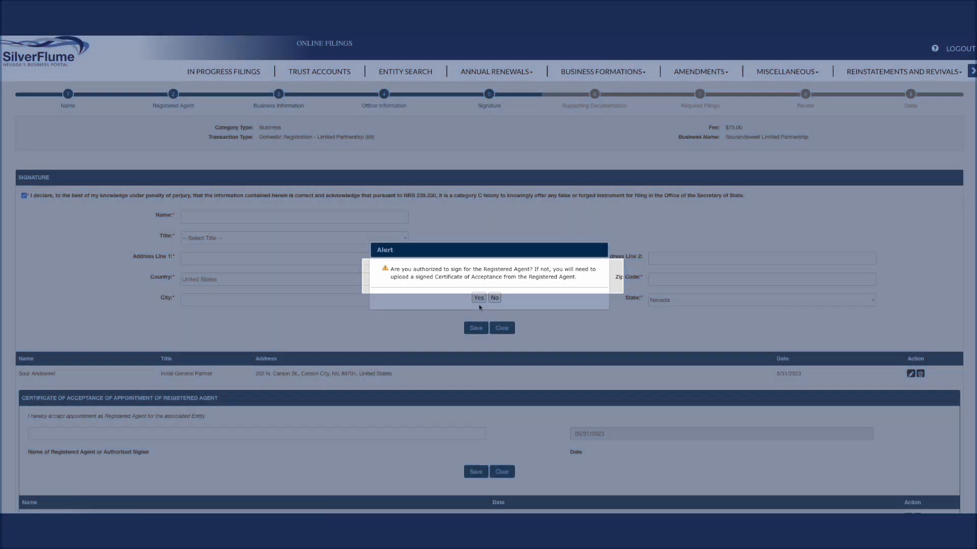
left_click(479, 299)
- Continue past the supporting documentation without uploading a file and start the required Initial List filing
scroll(556, 386, "down", 1)
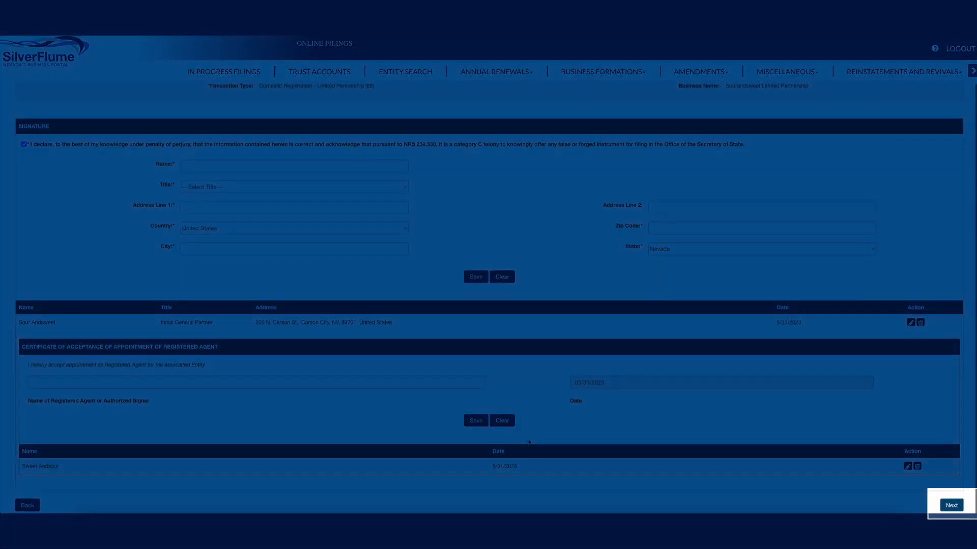
left_click(949, 506)
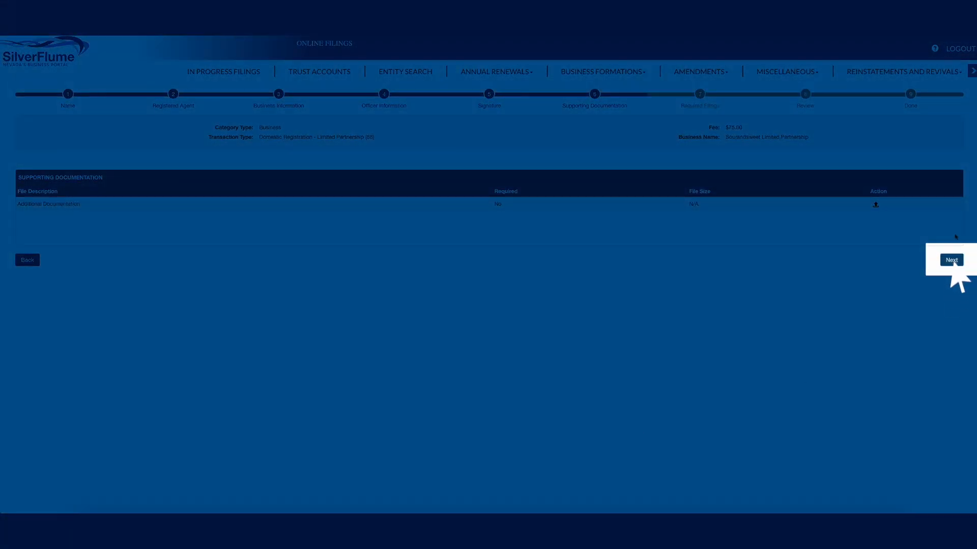
left_click(952, 259)
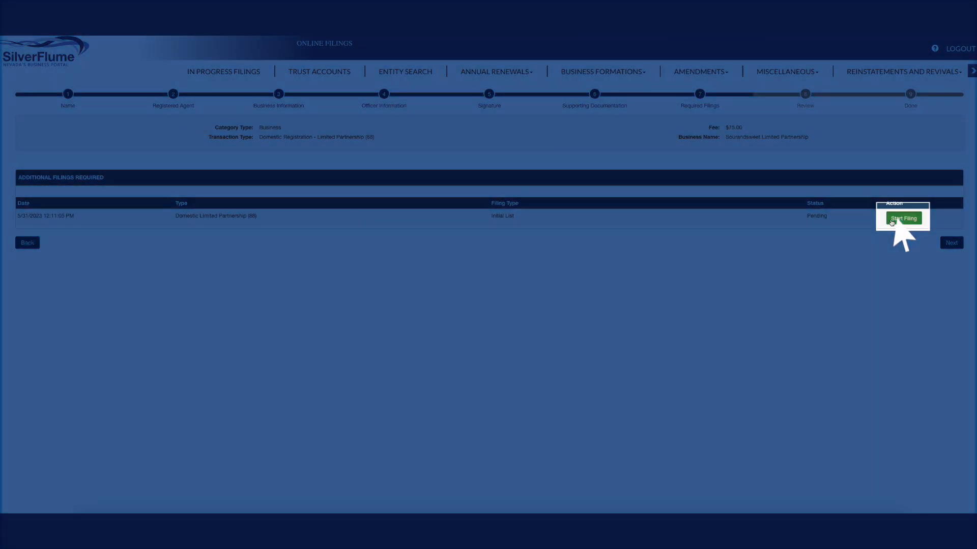
left_click(891, 219)
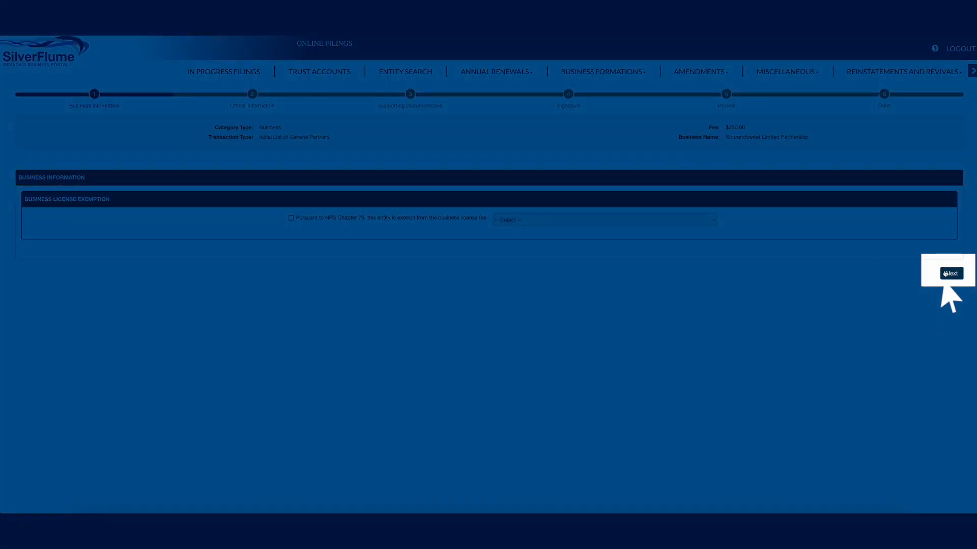
- Leave the business license exemption unselected and add an individual General Partner to the Initial List with the partner's full name and postal address
left_click(952, 273)
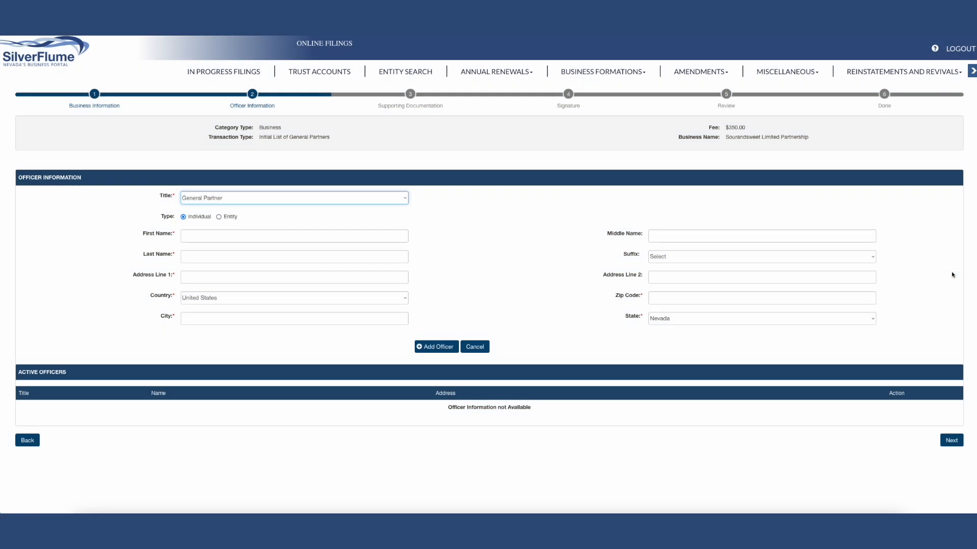
left_click(225, 241)
type("Sweet")
left_click(204, 256)
type("Andsour")
left_click(202, 275)
type("202 N. Carson St.")
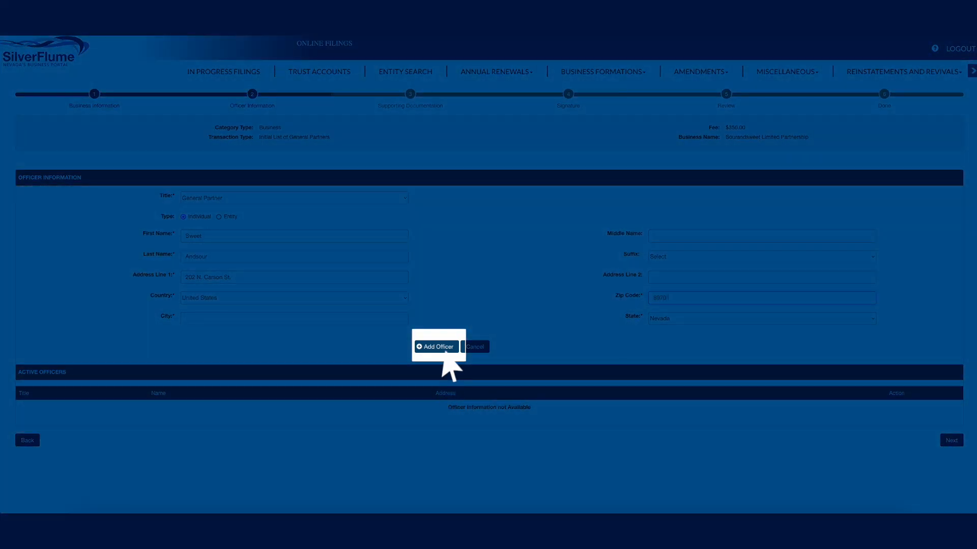
left_click(443, 351)
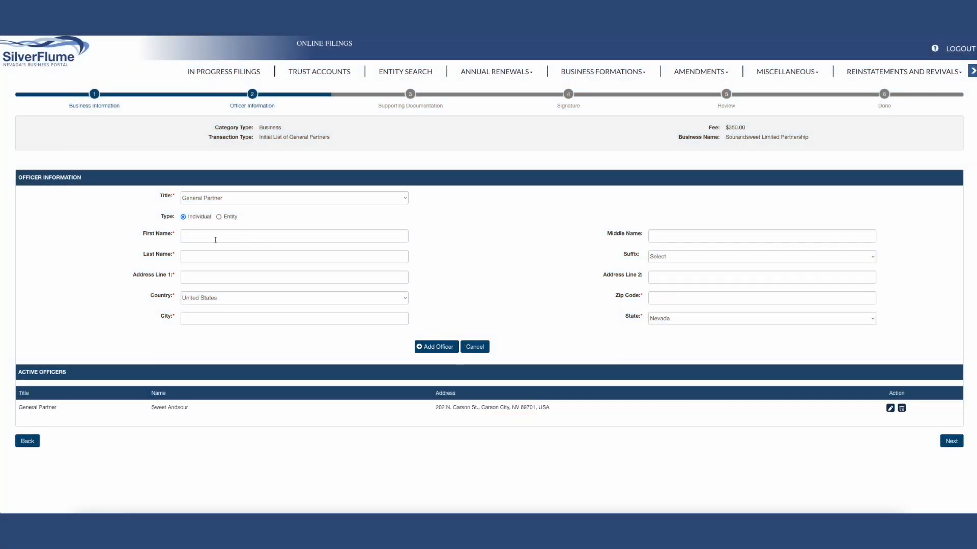
- Add the second individual General Partner to the Initial List with that partner's name and postal address, and continue to supporting documentation
left_click(215, 236)
type("Sour")
key("Tab")
type("Andsweet")
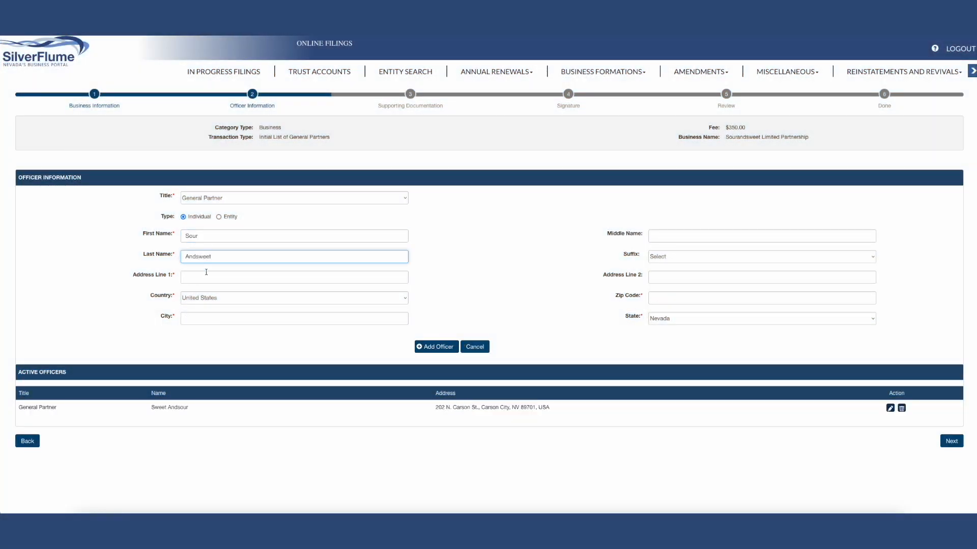
key("Tab")
type("202 N. Carson St.")
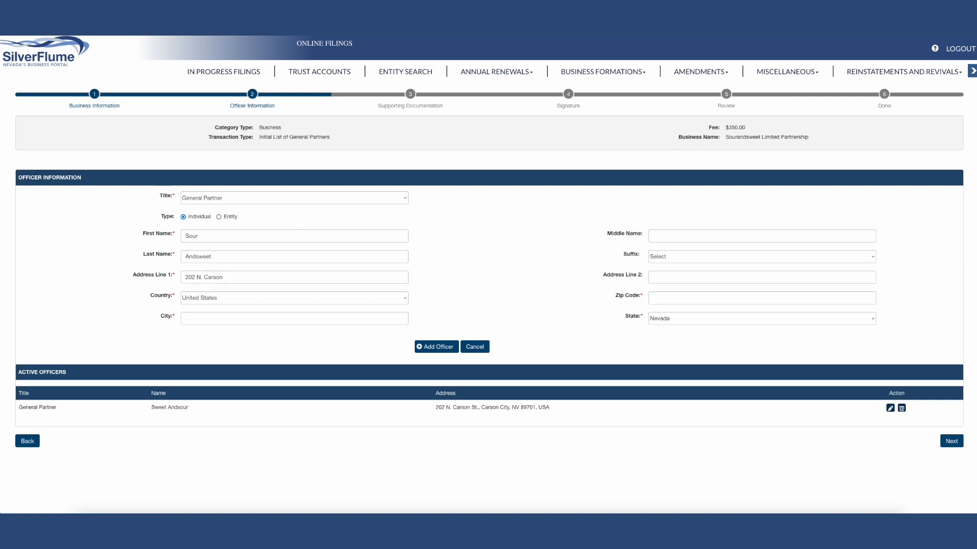
key("Tab")
key("Tab")
key("Tab")
type("89701")
left_click(438, 347)
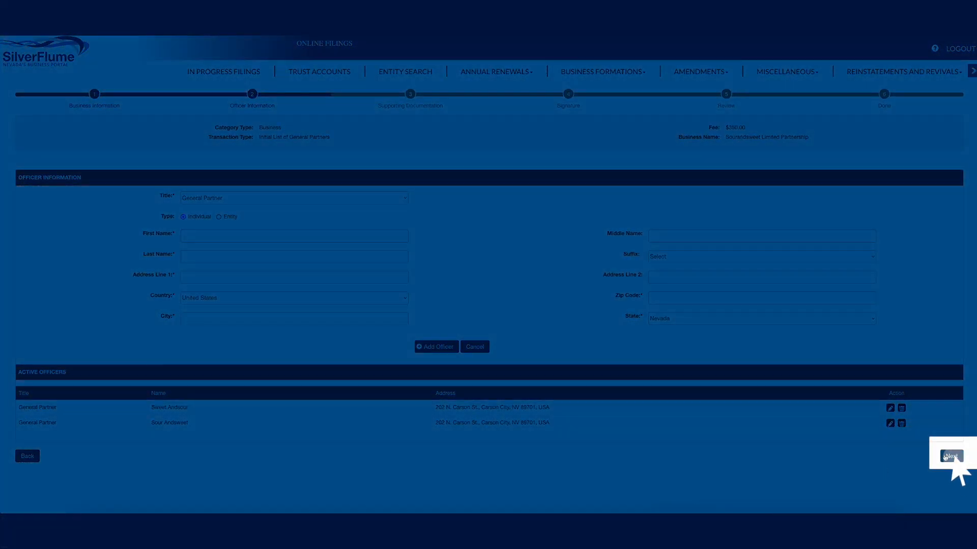
left_click(951, 458)
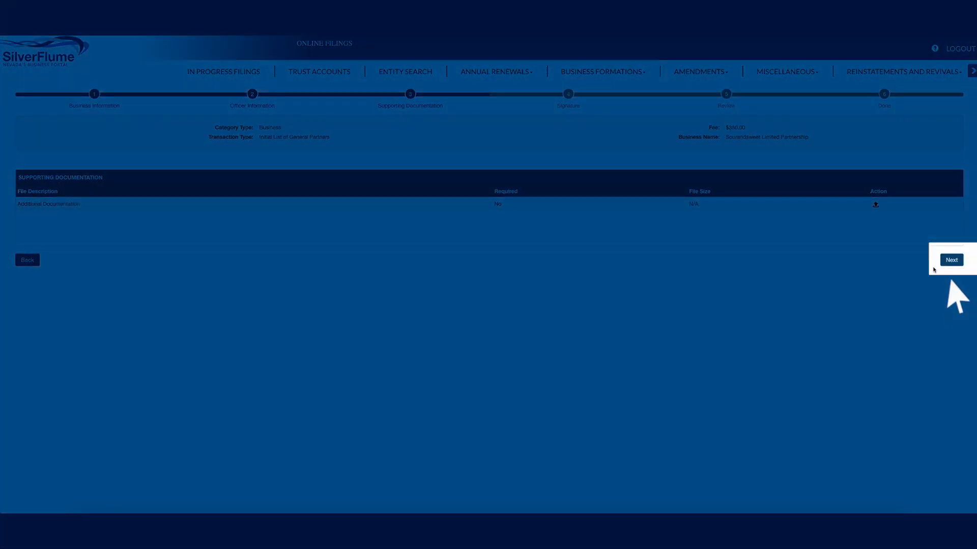
- Skip the Initial List's supporting documentation, accept the perjury declaration and save the signer's name with the title Director
left_click(944, 262)
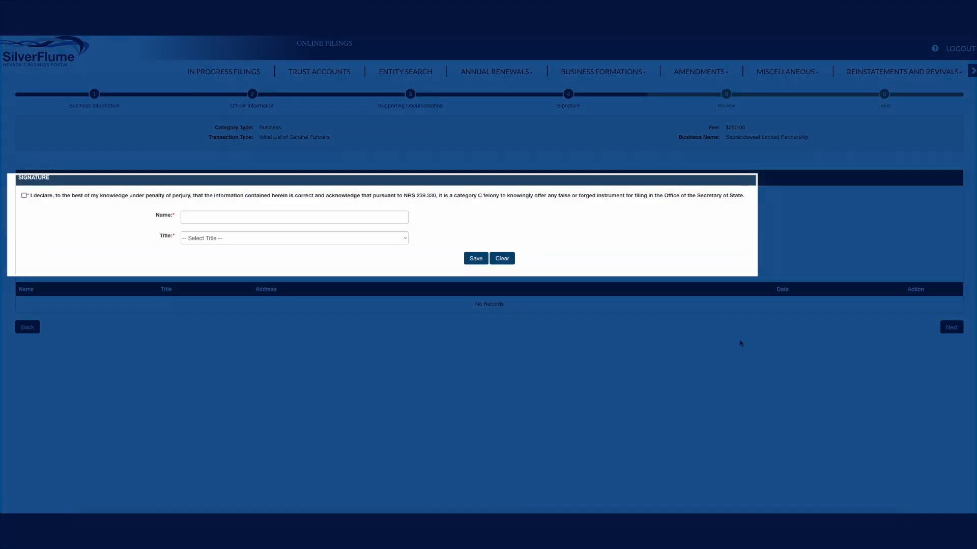
left_click(24, 196)
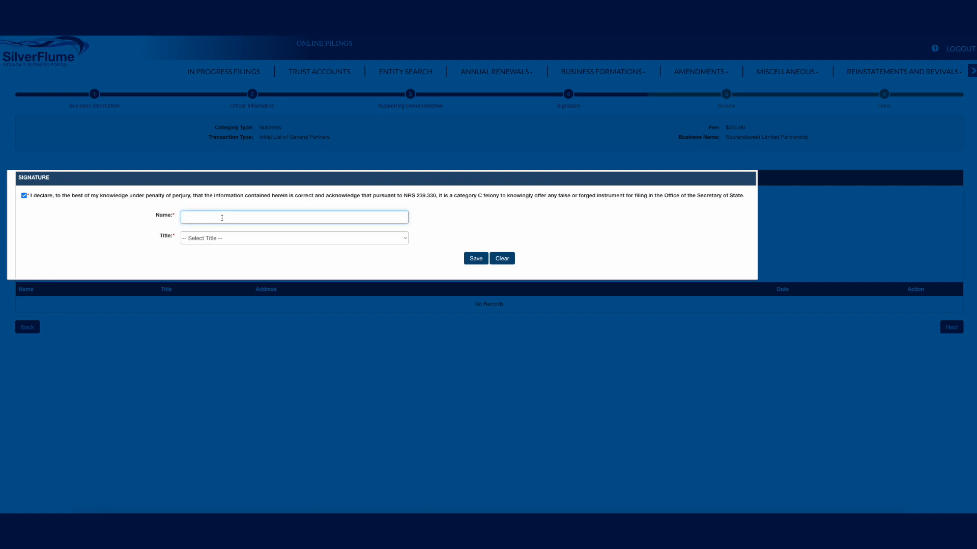
type("Sweet Andsour")
left_click(218, 237)
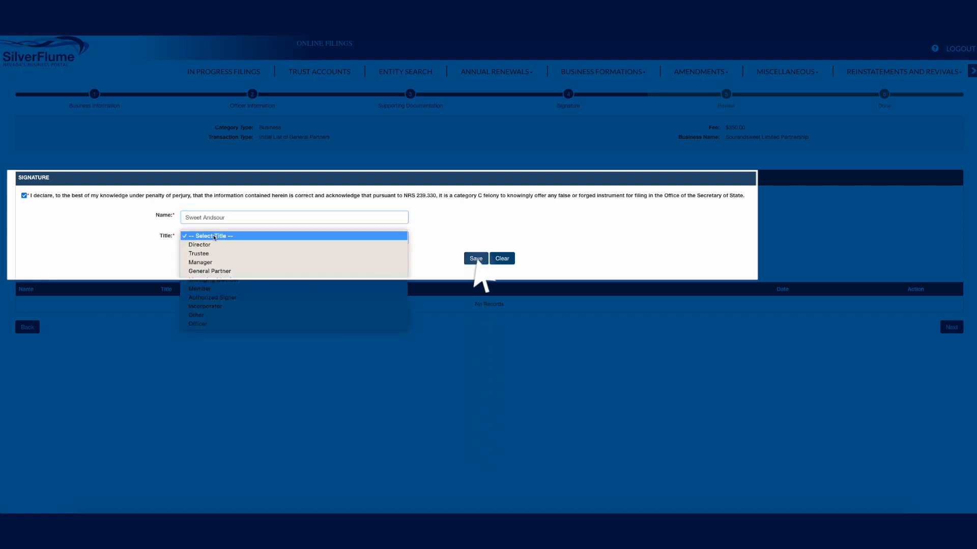
left_click(218, 245)
left_click(476, 258)
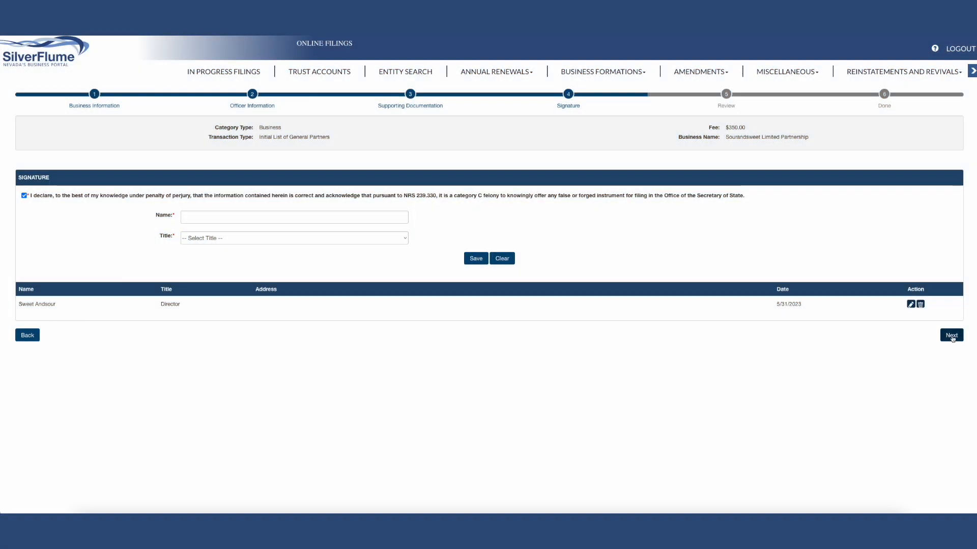
- Review and complete the Initial List, acknowledge the required filings alert and continue to the registration's review stage
left_click(951, 335)
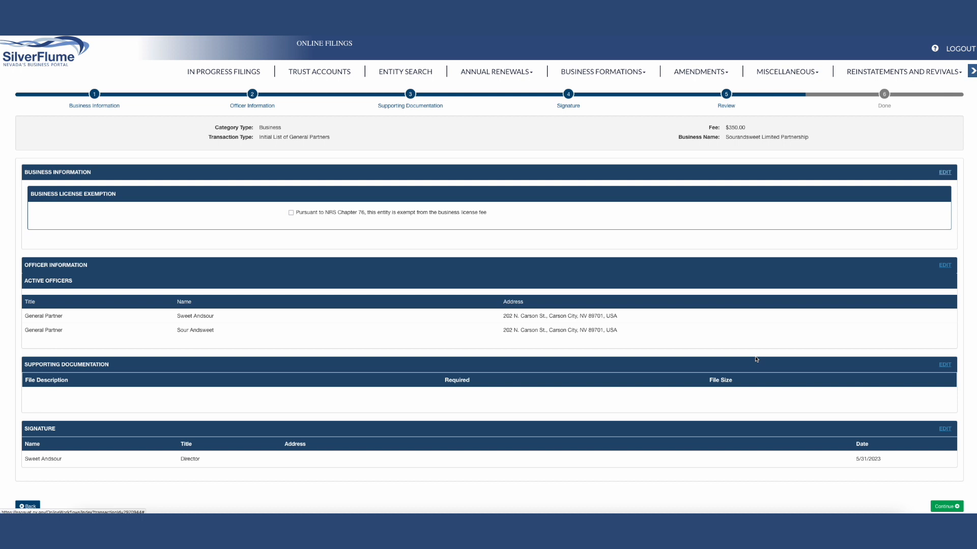
scroll(756, 359, "down", 1)
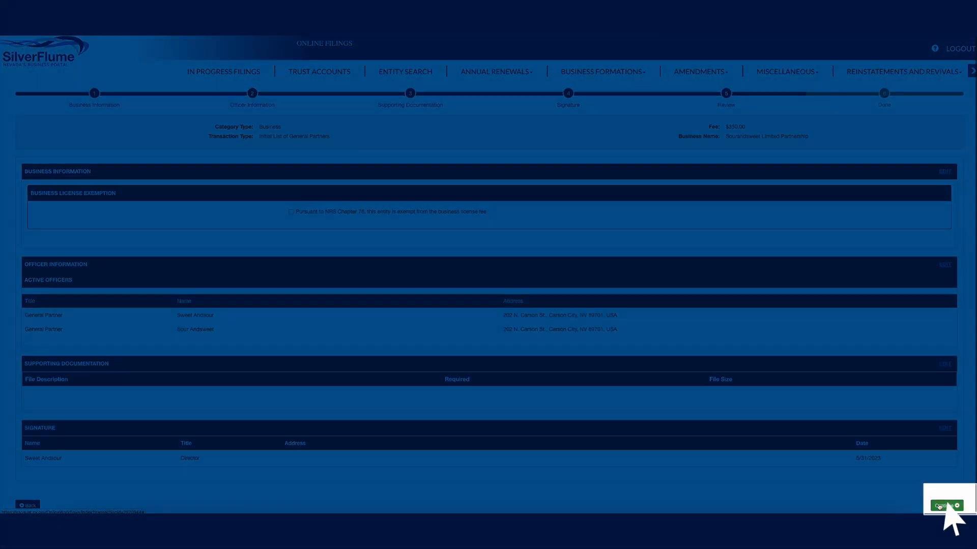
left_click(939, 506)
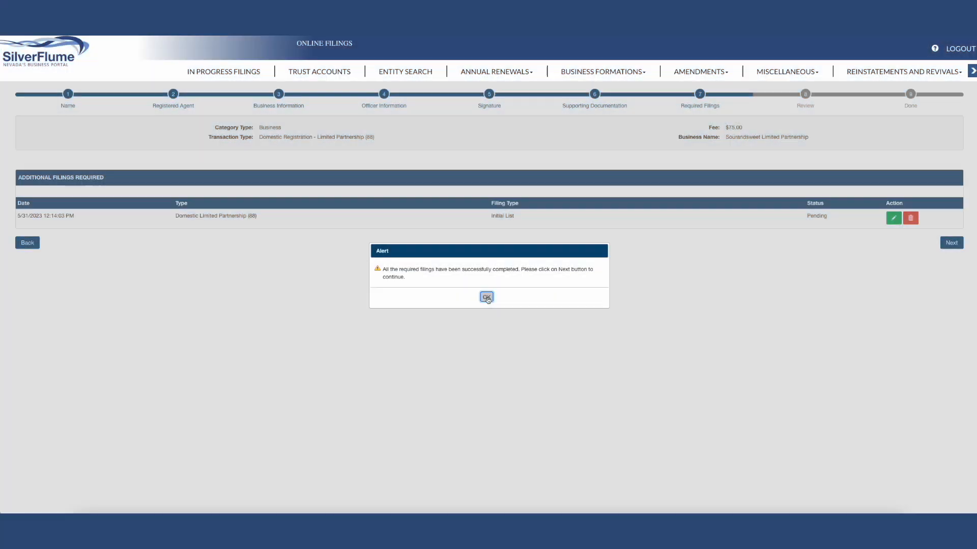
left_click(486, 298)
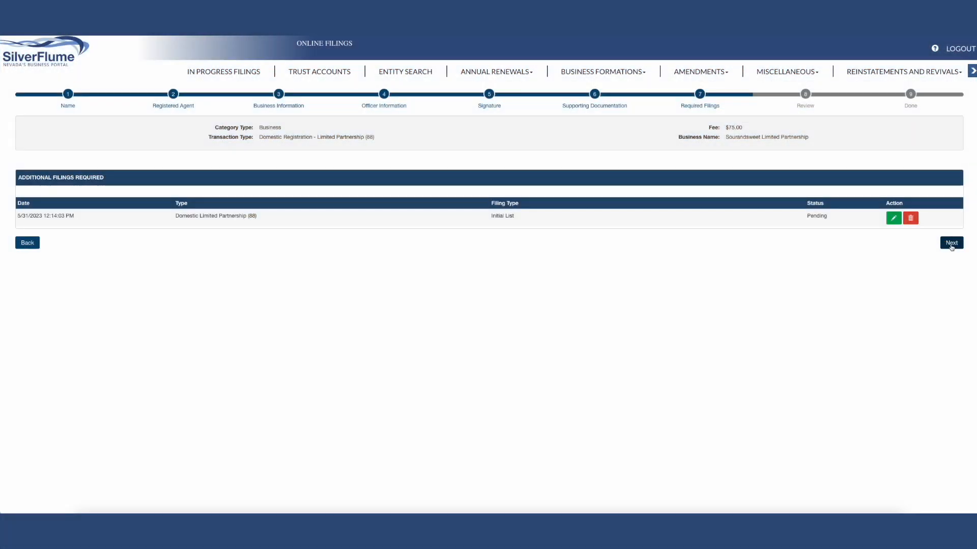
left_click(951, 243)
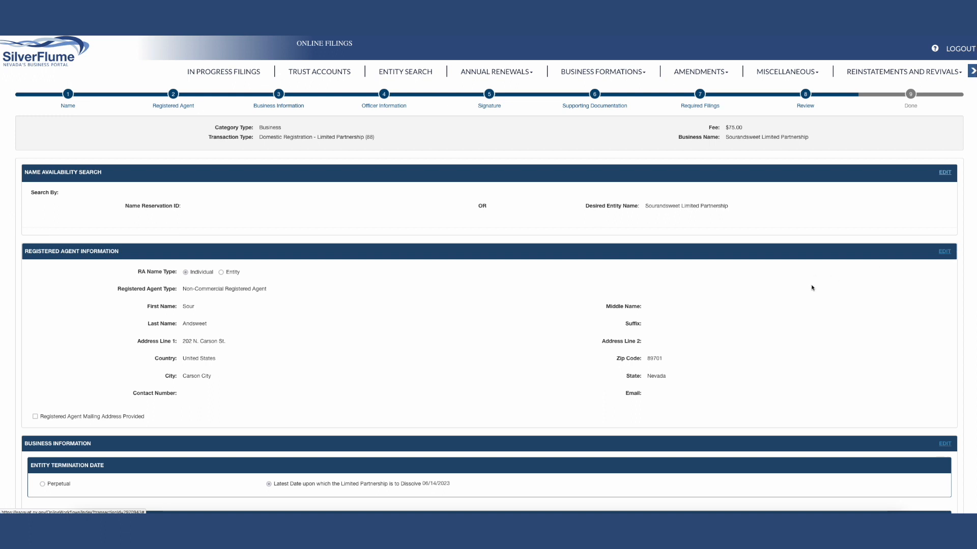
- Review the limited partnership registration, proceed from checkout to payment, and confirm authorization to manage the business under penalty of perjury
scroll(811, 288, "down", 2)
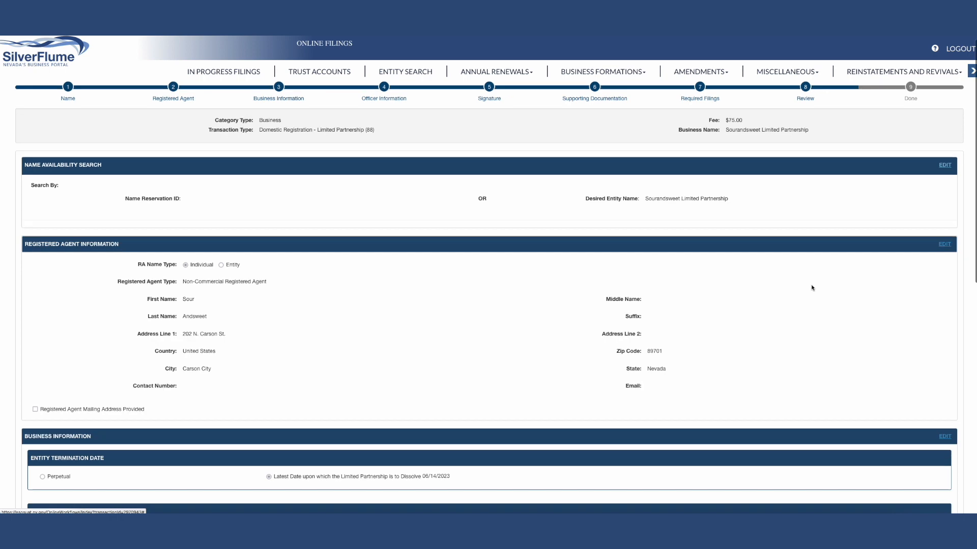
scroll(812, 288, "down", 5)
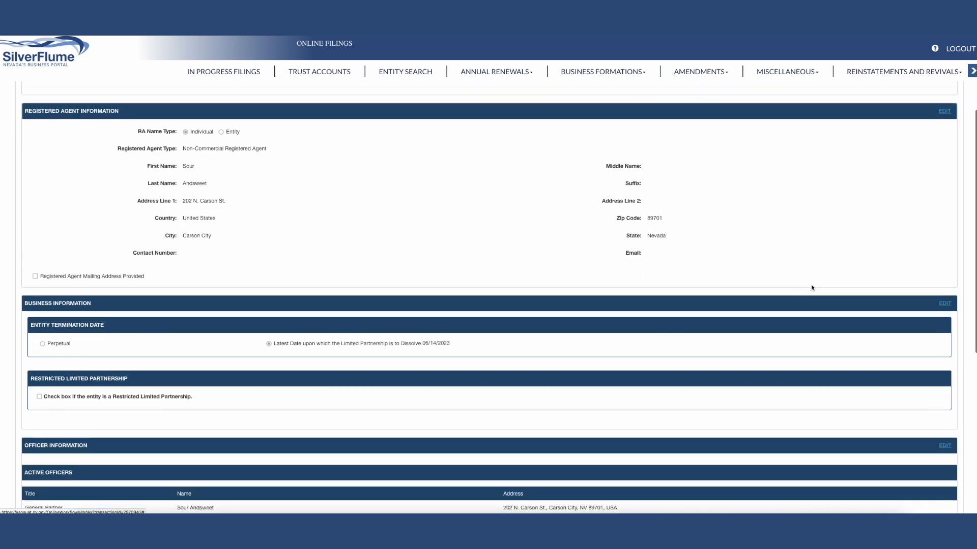
scroll(812, 288, "down", 3)
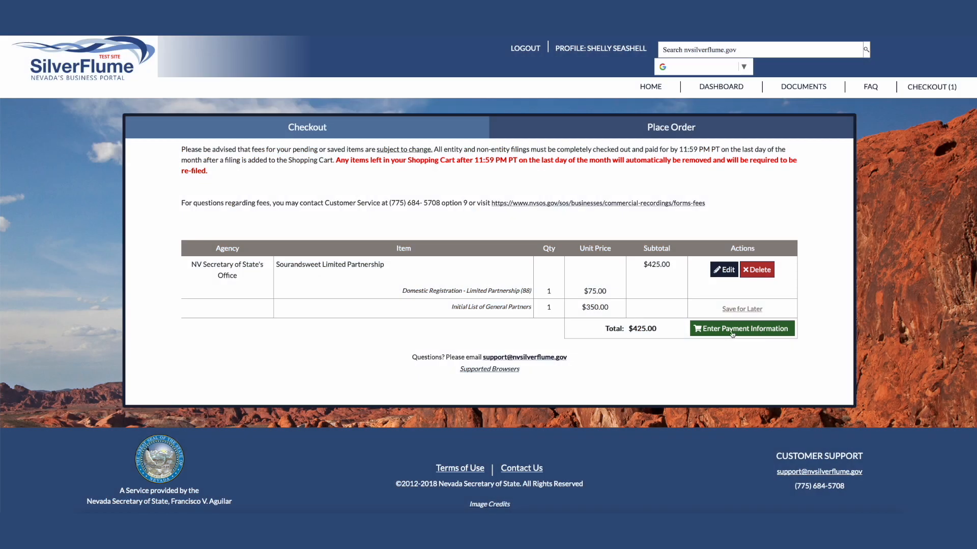
left_click(731, 331)
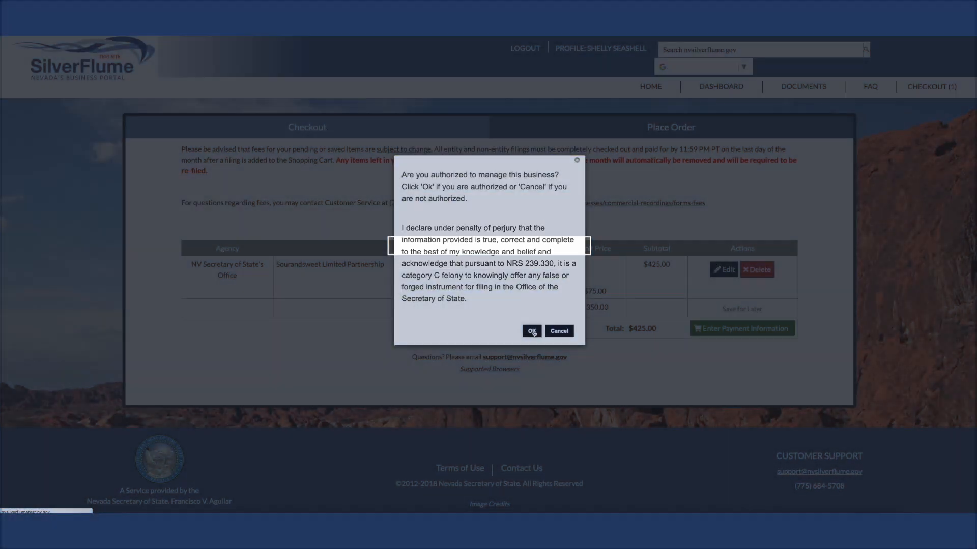
left_click(531, 331)
- Pay with the first saved VISA card by entering its security code, accept the payment acknowledgment and place the order
left_click(161, 311)
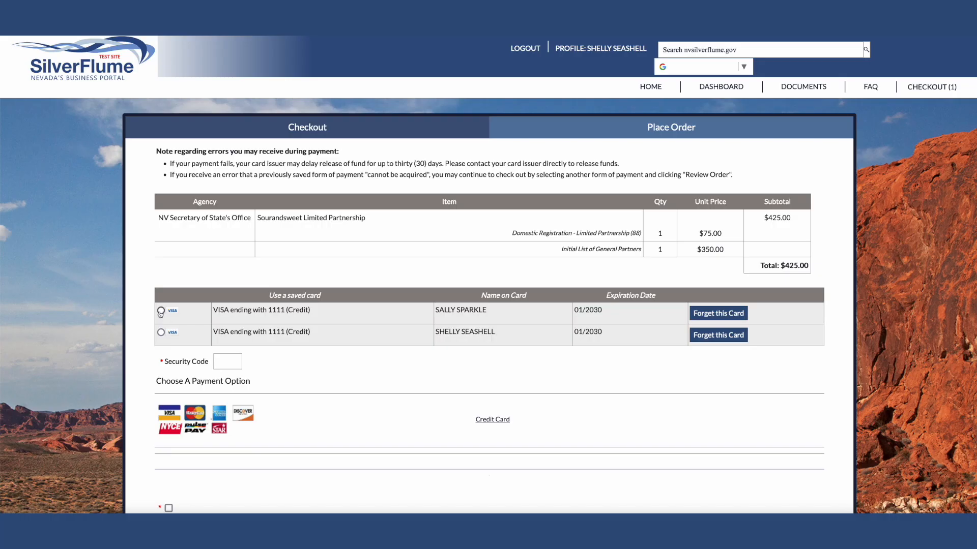
left_click(218, 363)
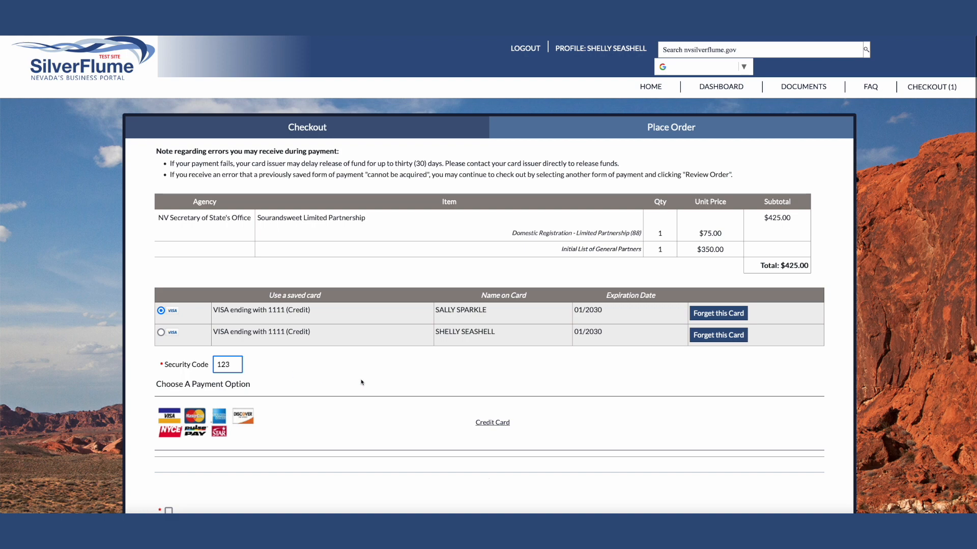
scroll(361, 383, "down", 2)
scroll(361, 382, "down", 3)
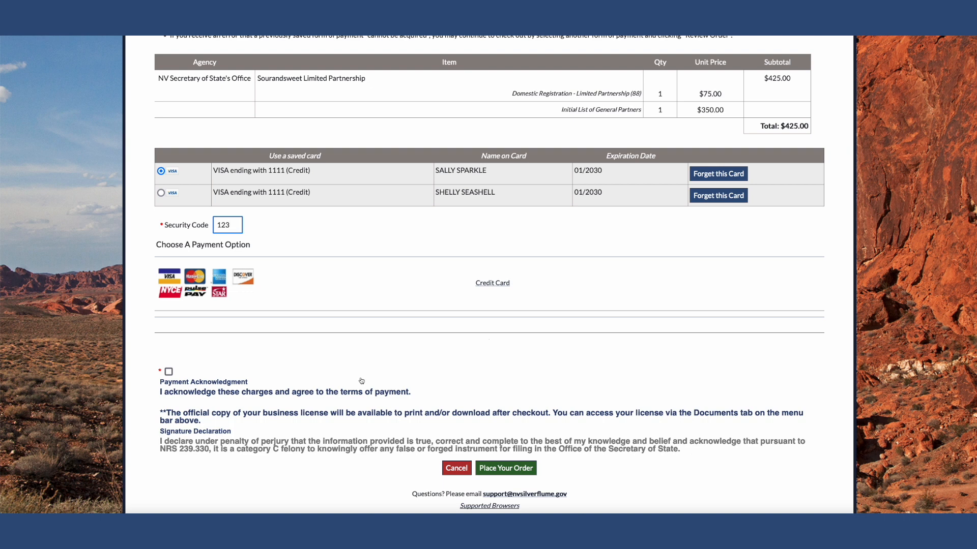
left_click(169, 372)
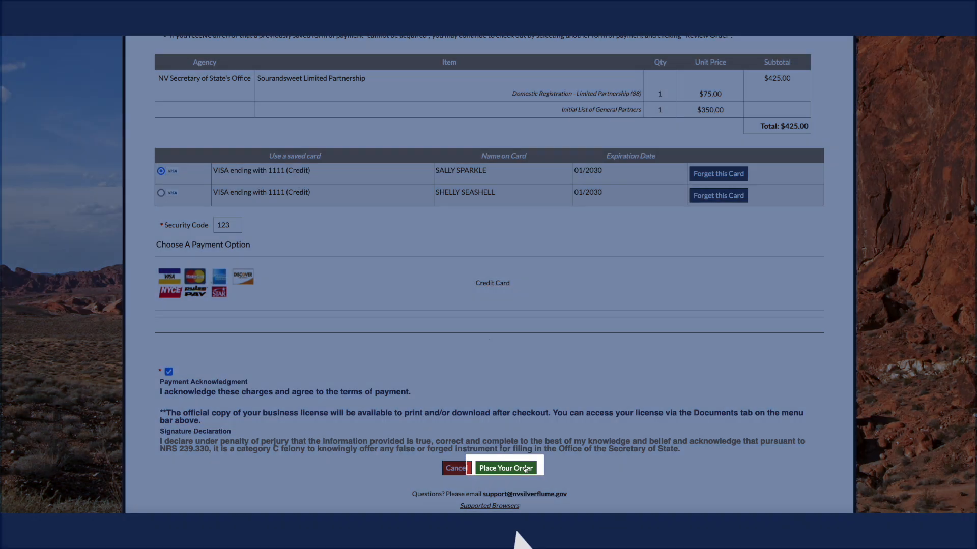
left_click(524, 468)
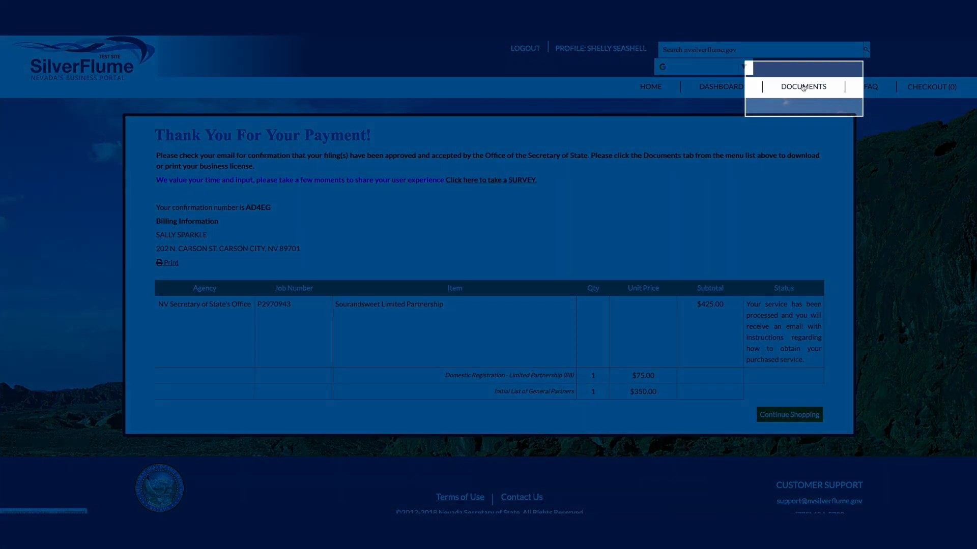
- Download the purchased Sourandsweet Limited Partnership document dated 05/31/2023 from the account's documents
left_click(802, 88)
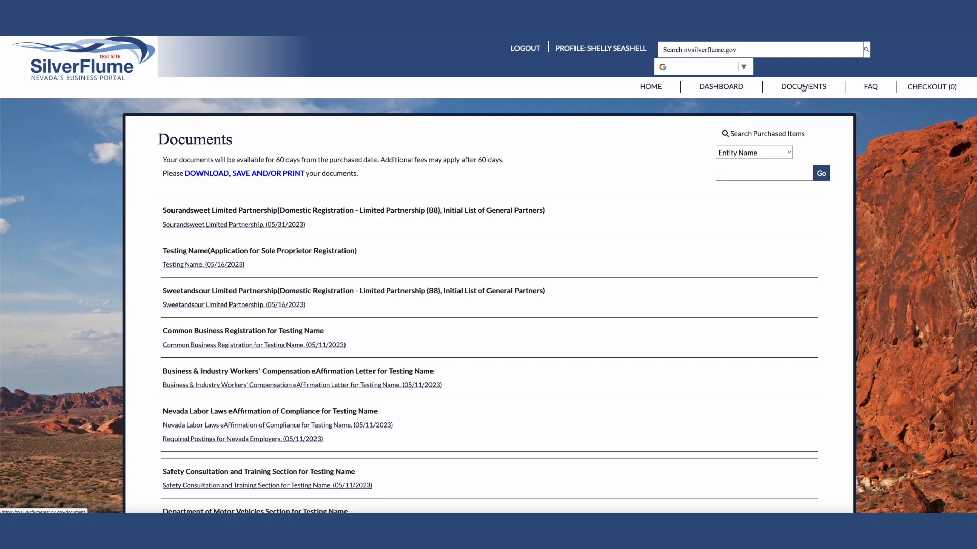
left_click(290, 225)
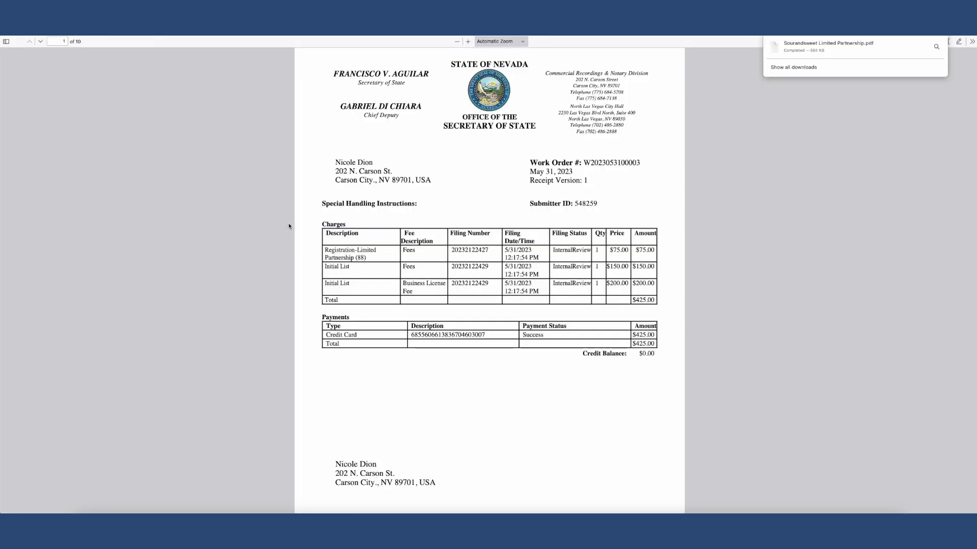
- Examine the downloaded PDF's receipts, filing acknowledgements, Initial List, formation form, charter and State Business License
scroll(726, 334, "down", 10)
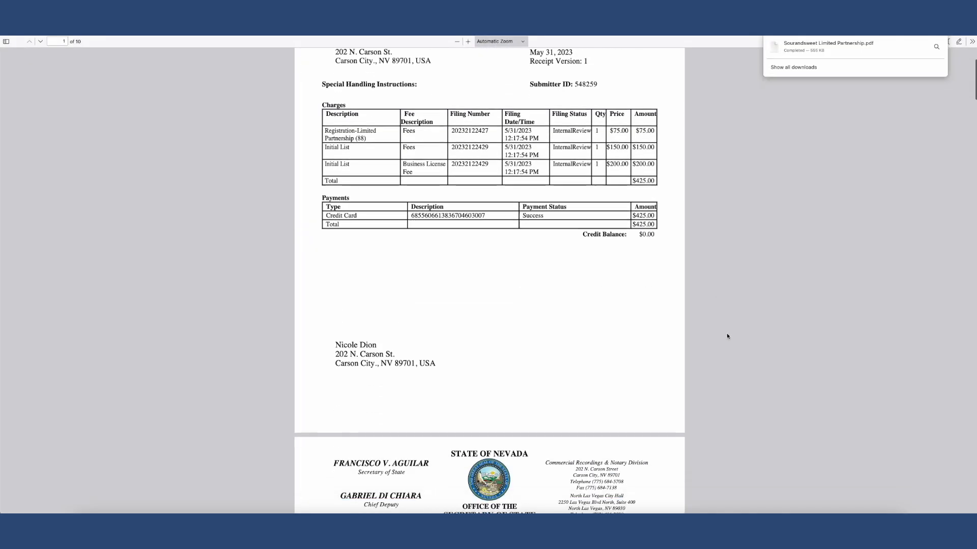
scroll(727, 334, "down", 9)
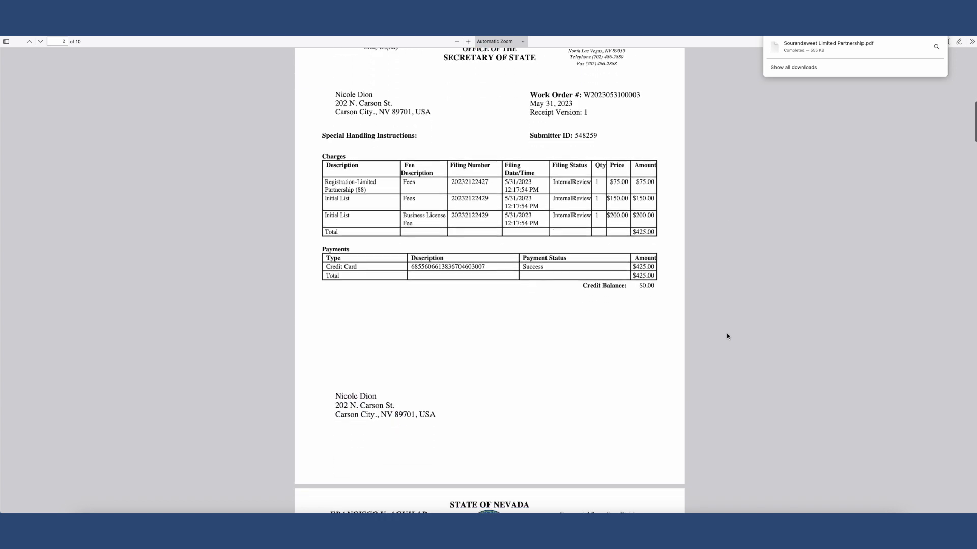
scroll(726, 334, "down", 9)
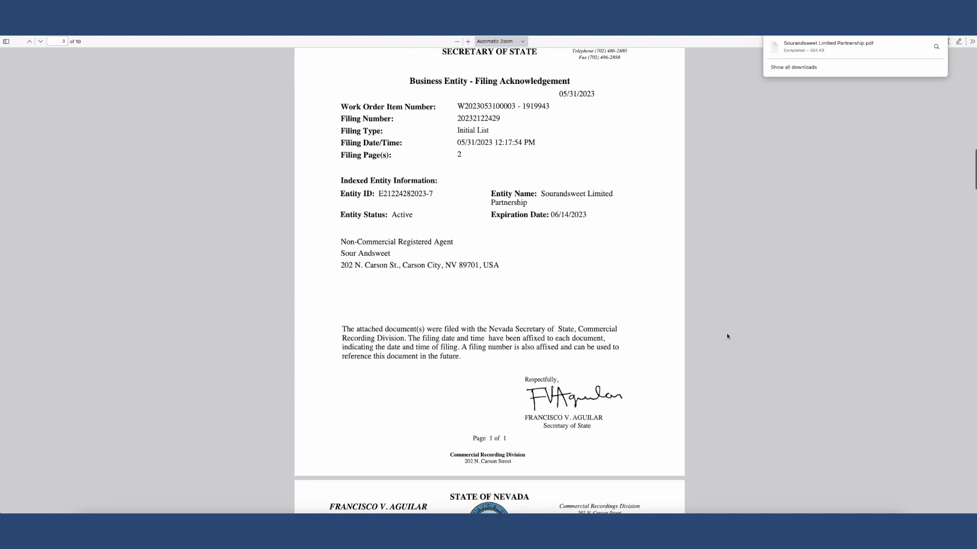
scroll(726, 336, "down", 9)
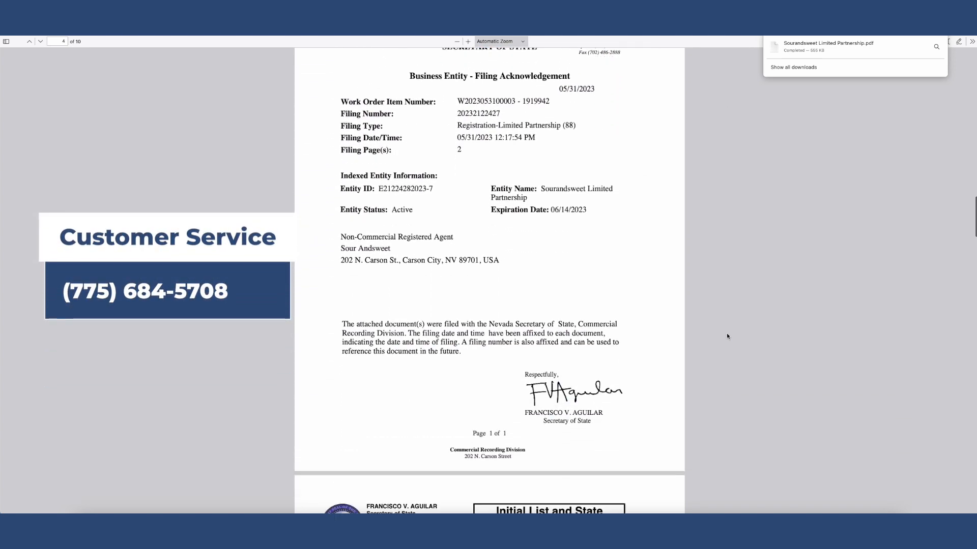
scroll(727, 337, "down", 9)
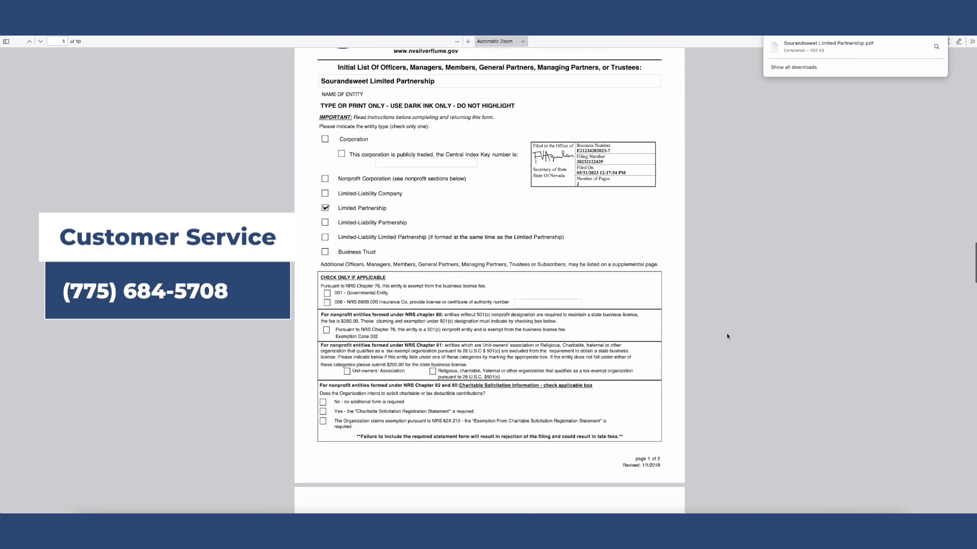
scroll(726, 336, "down", 9)
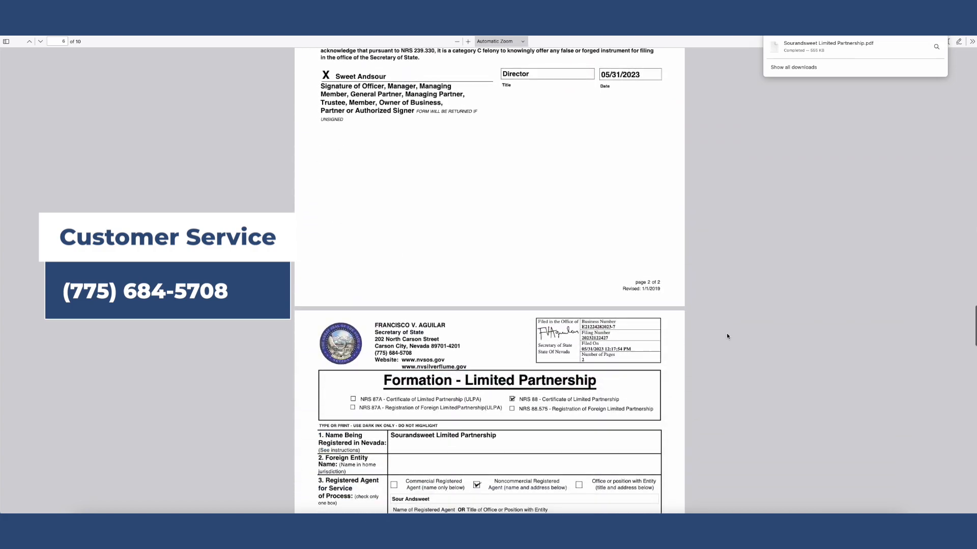
scroll(727, 336, "down", 9)
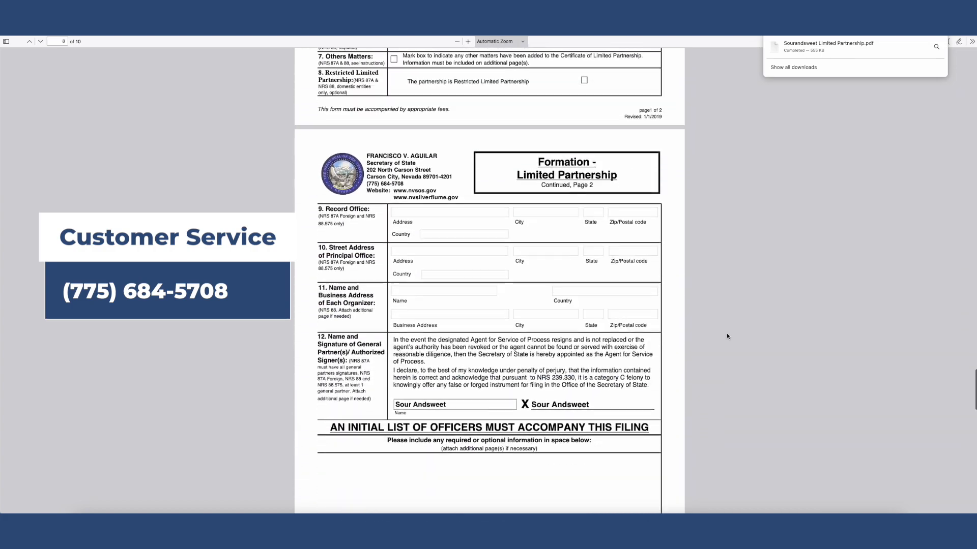
scroll(727, 337, "down", 10)
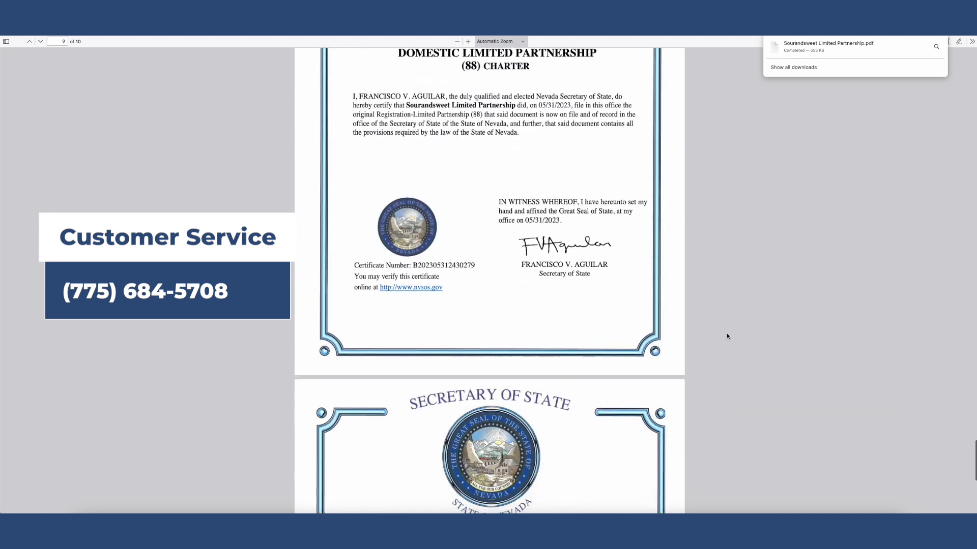
scroll(726, 336, "down", 3)
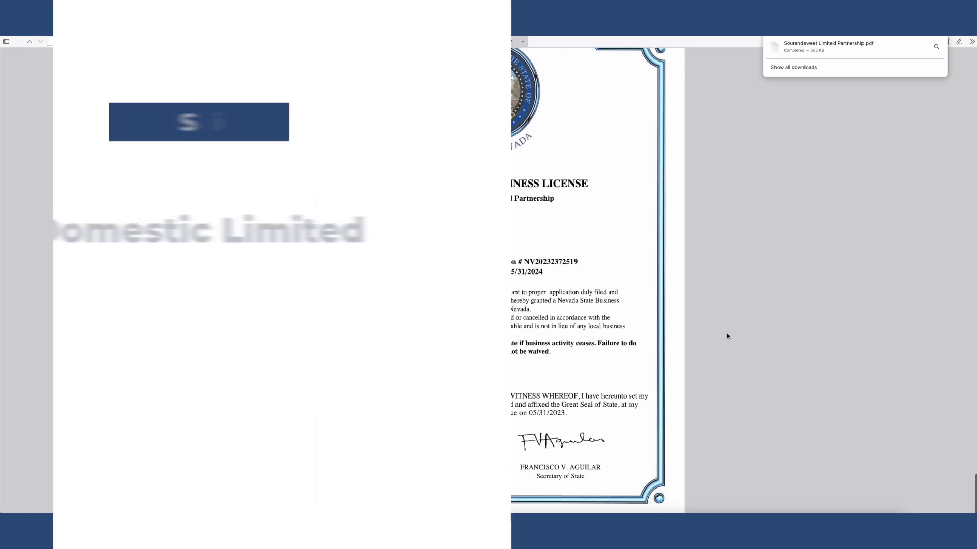